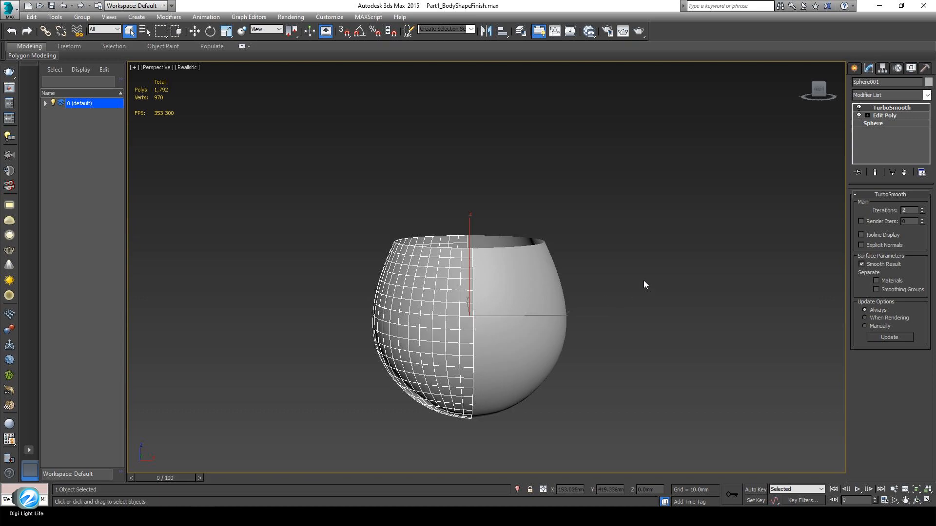
Create Sphere003, a 12-segment sphere of radius 42.203mm, to the right of the grey bowl
click(855, 69)
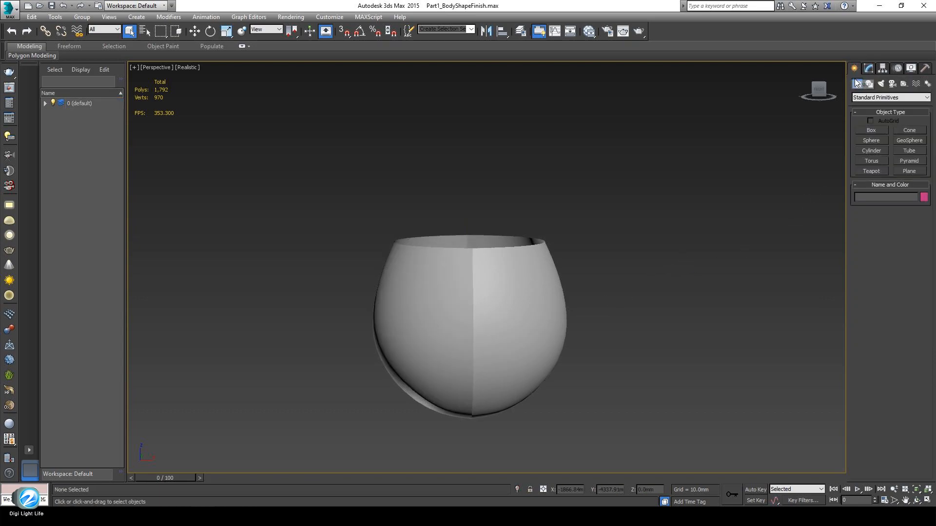
alt+middle_drag(692, 263, 638, 341)
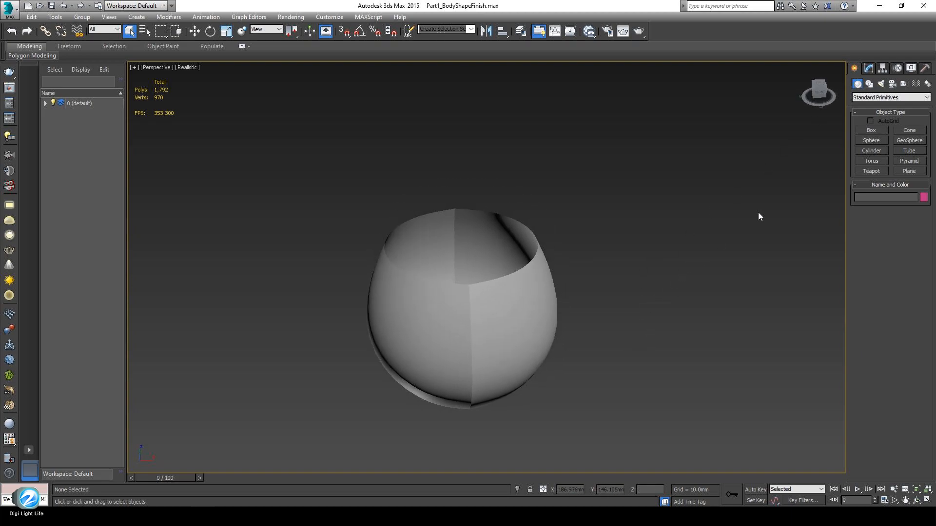
click(871, 141)
middle_drag(555, 363, 570, 375)
drag(644, 306, 685, 253)
middle_drag(685, 253, 650, 323)
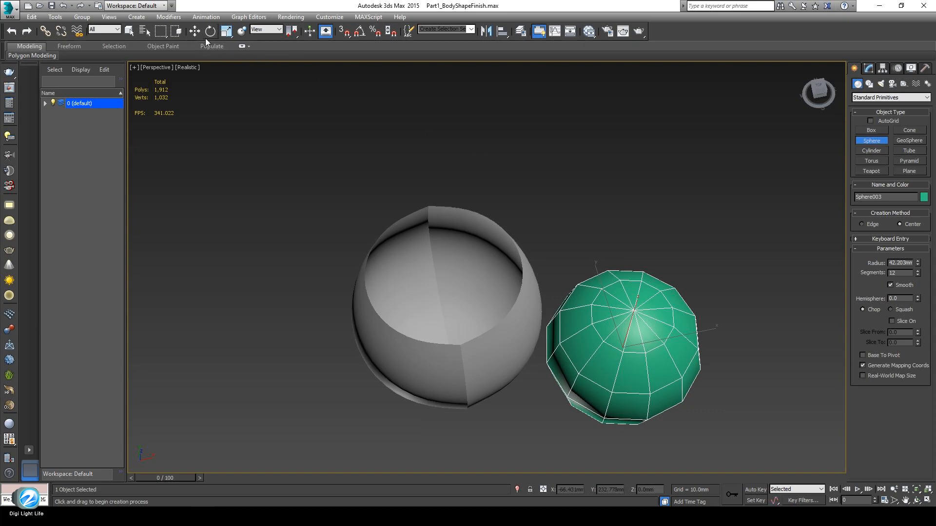
key(w)
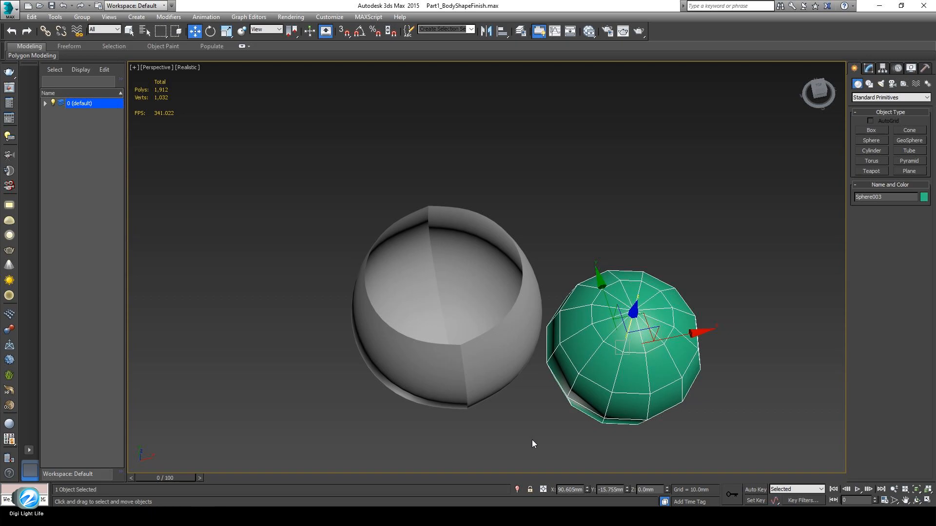
Zero the green sphere's X and Y, then raise it to about Z 95mm on the bowl rim
middle_drag(532, 441, 526, 412)
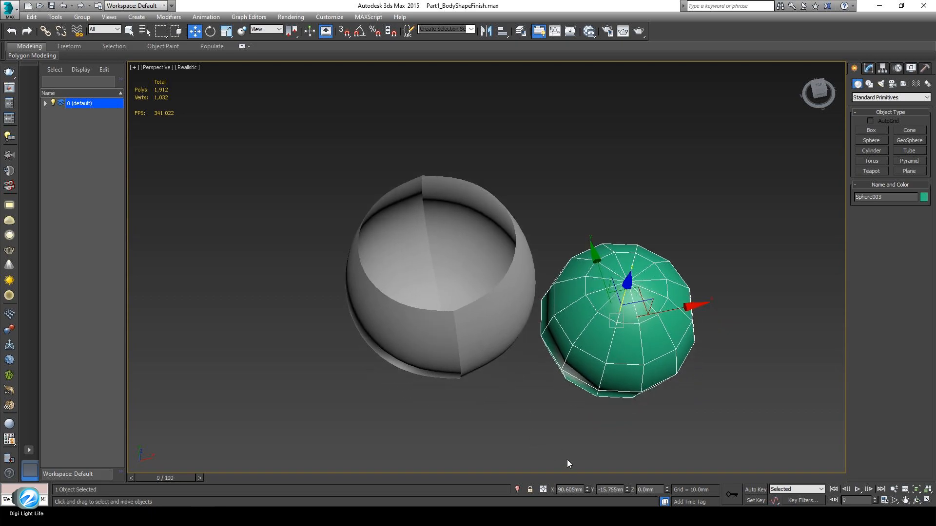
right_click(586, 493)
right_click(627, 489)
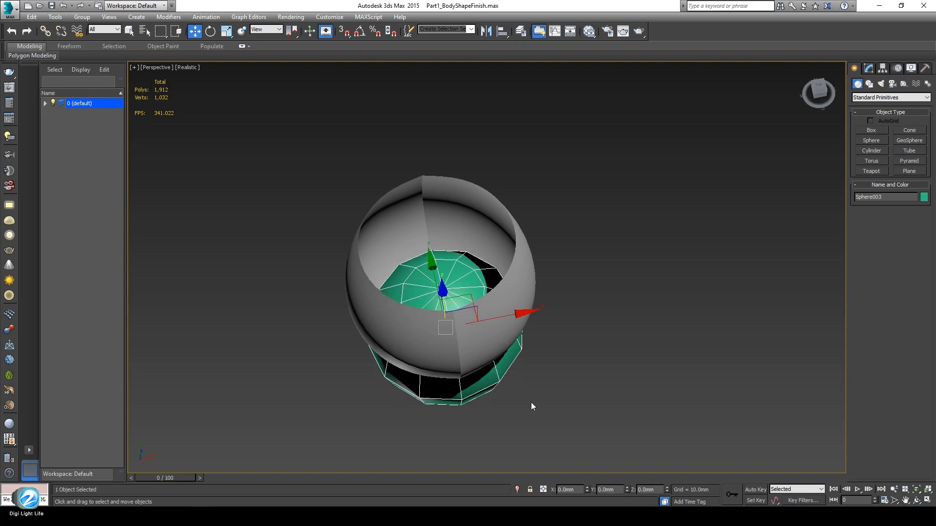
alt+middle_drag(544, 409, 499, 317)
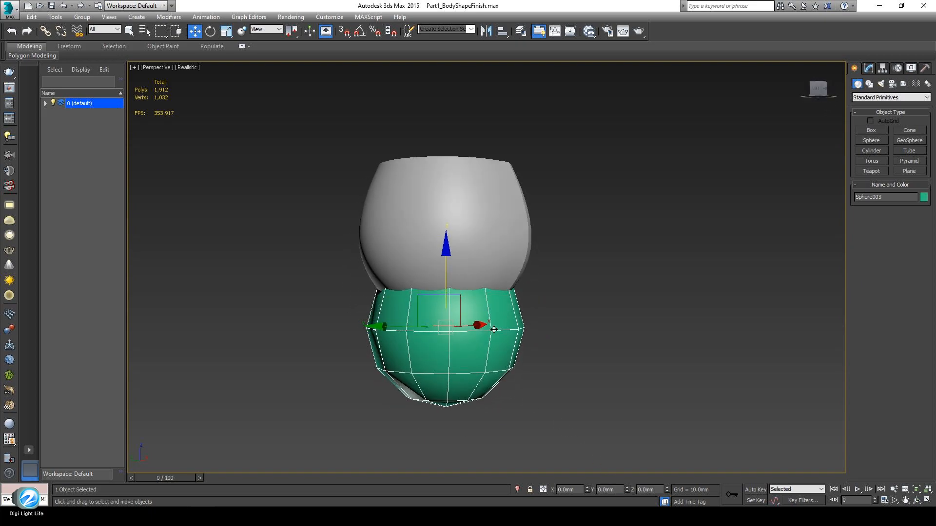
drag(444, 291, 445, 159)
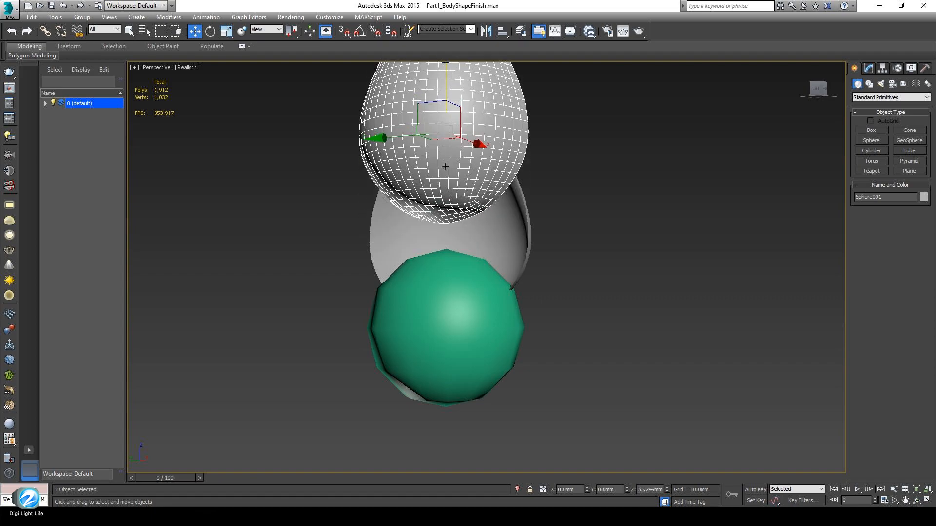
key(ctrl+z)
click(442, 300)
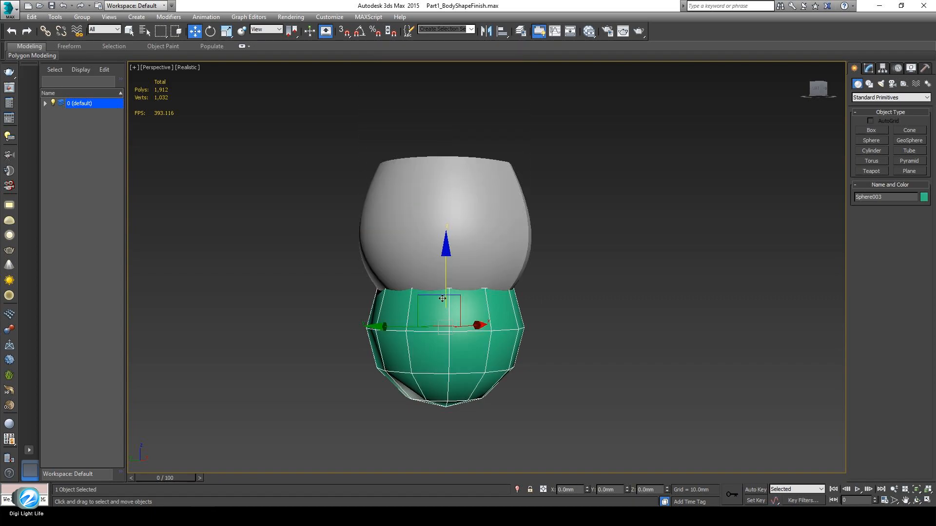
drag(447, 285, 447, 110)
middle_drag(485, 263, 477, 323)
Frame the grey body halves in the front view and reselect the left half
key(f)
scroll(479, 302, up, 10)
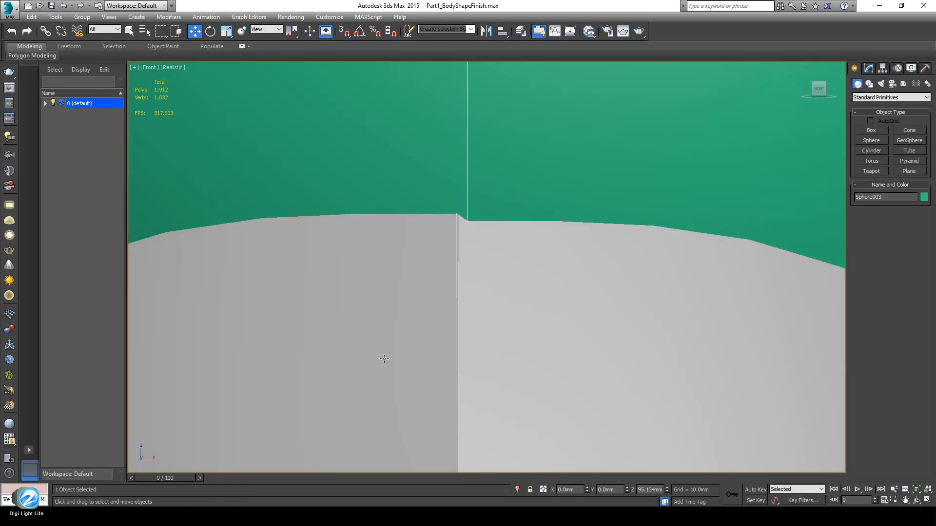
click(389, 360)
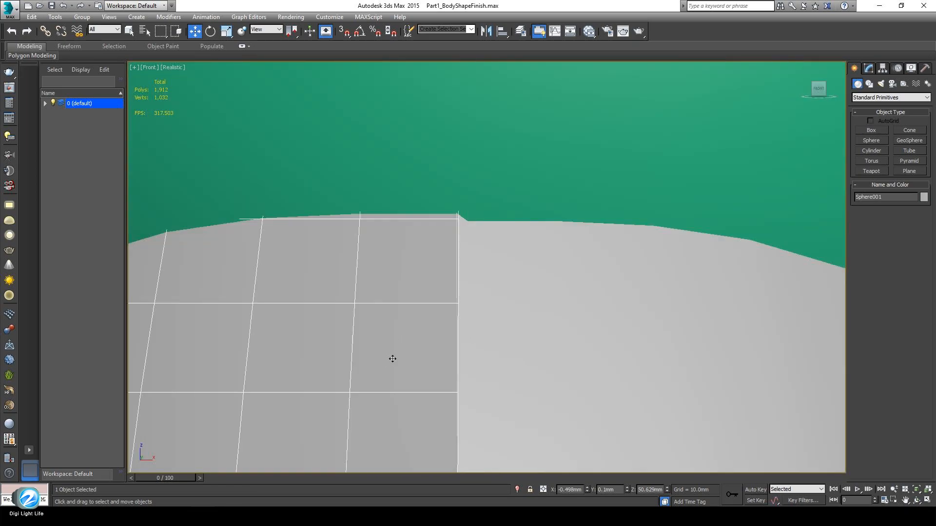
ctrl+click(544, 348)
key(z)
scroll(510, 331, up, 5)
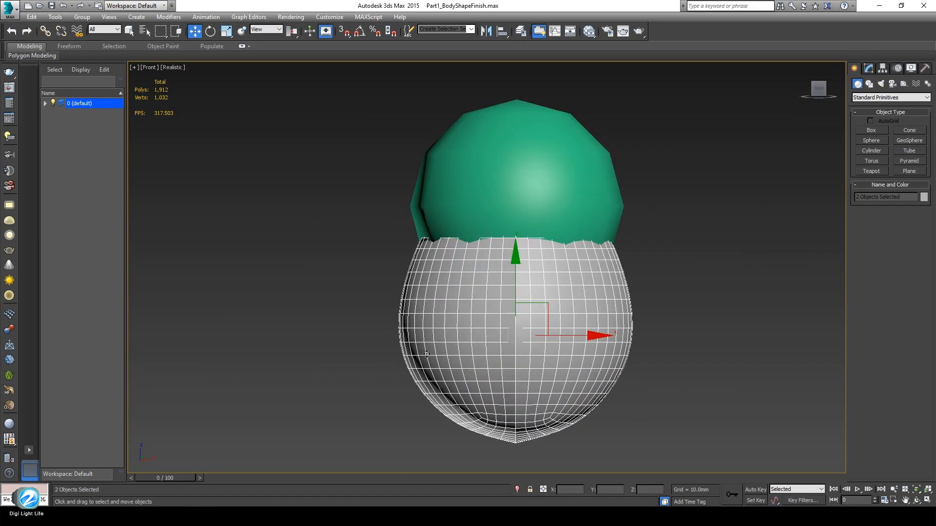
click(426, 354)
middle_drag(487, 434, 447, 379)
click(364, 325)
click(381, 291)
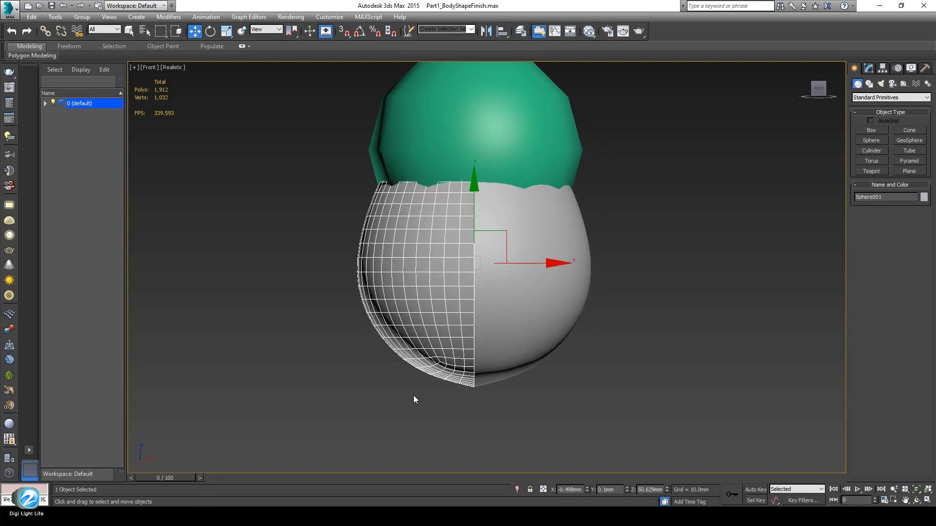
Set the X position of both grey body halves to 0 so they meet at the centre
right_click(588, 489)
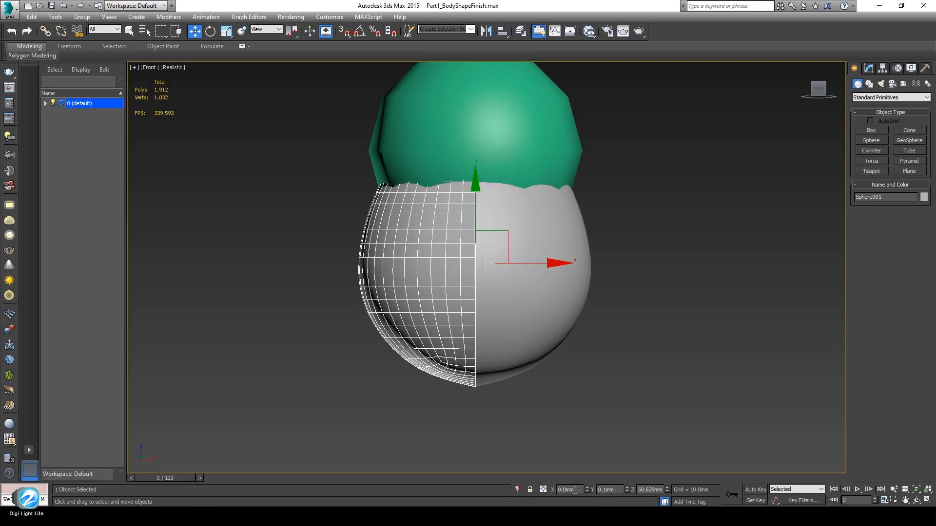
click(525, 310)
right_click(587, 491)
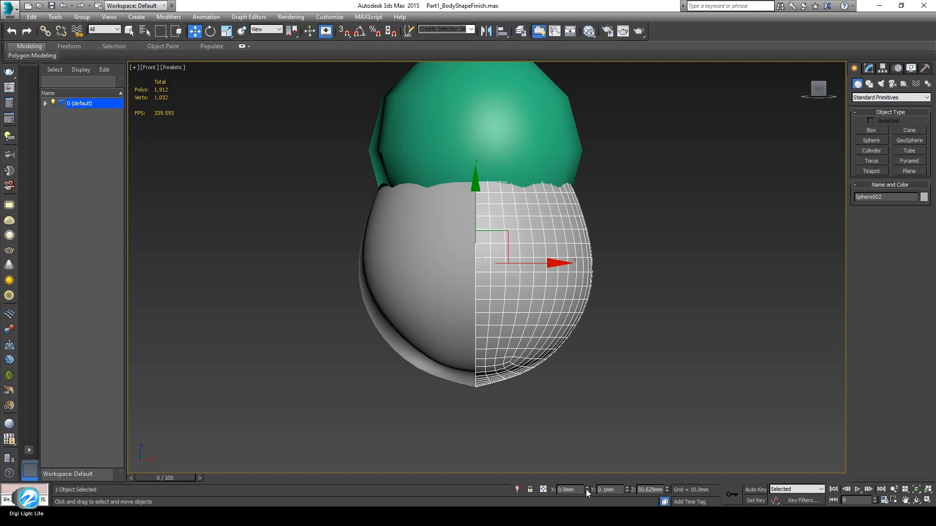
middle_drag(569, 360, 513, 440)
Turn on Edged Faces in the left view to inspect the seam between the spheres
key(l)
middle_drag(533, 380, 534, 393)
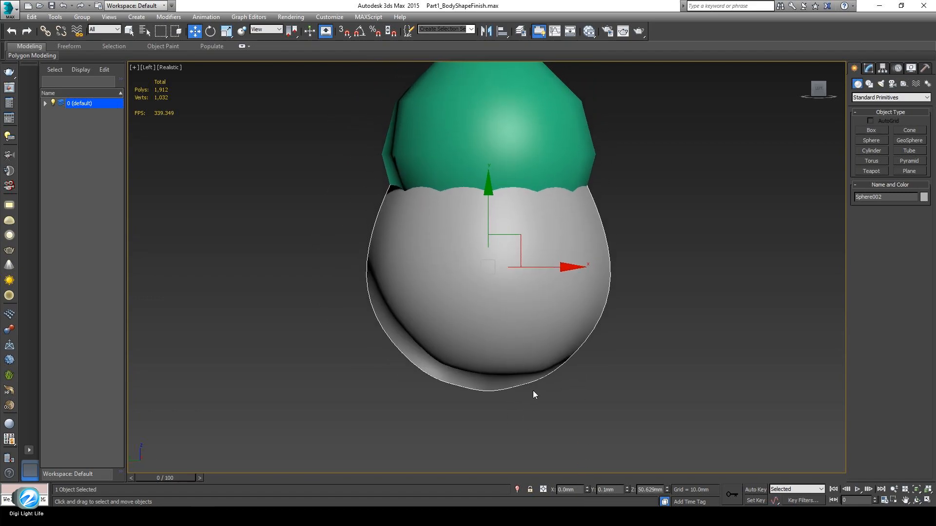
click(467, 308)
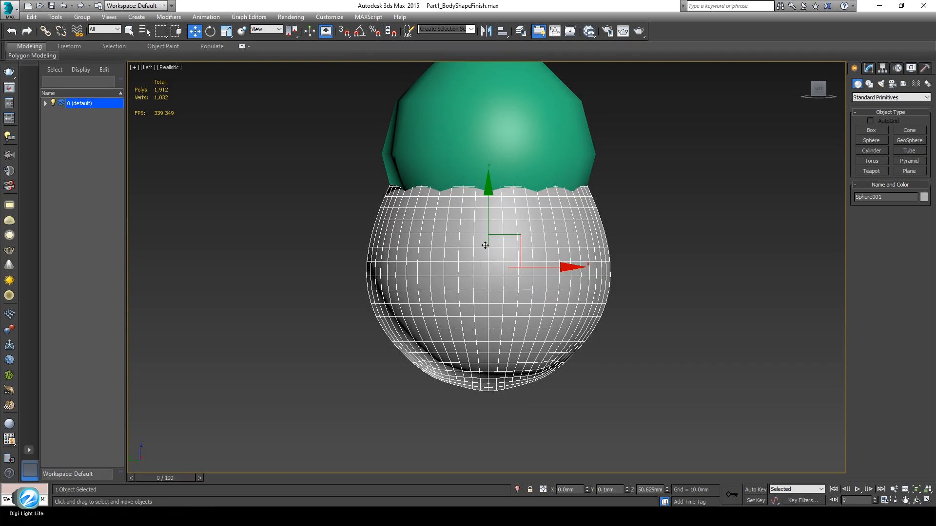
scroll(467, 308, up, 8)
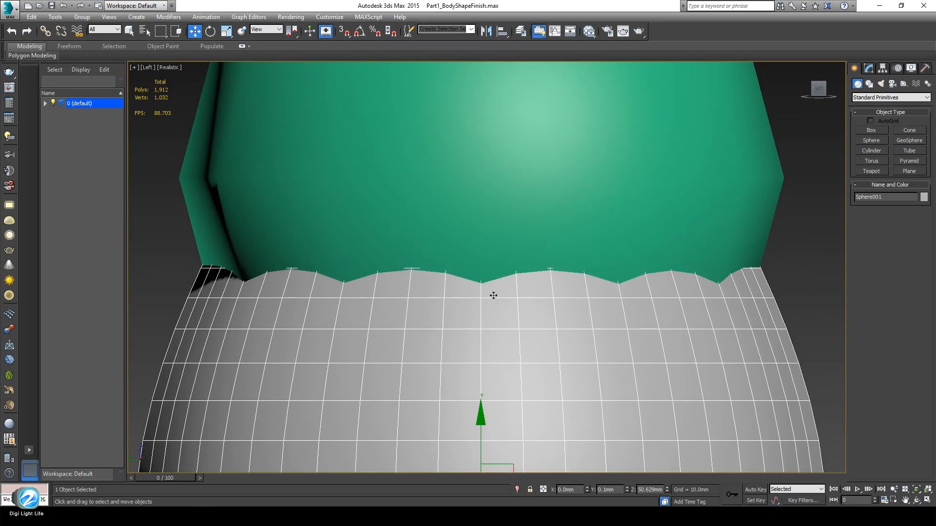
middle_drag(493, 293, 506, 356)
scroll(506, 355, up, 3)
key(F4)
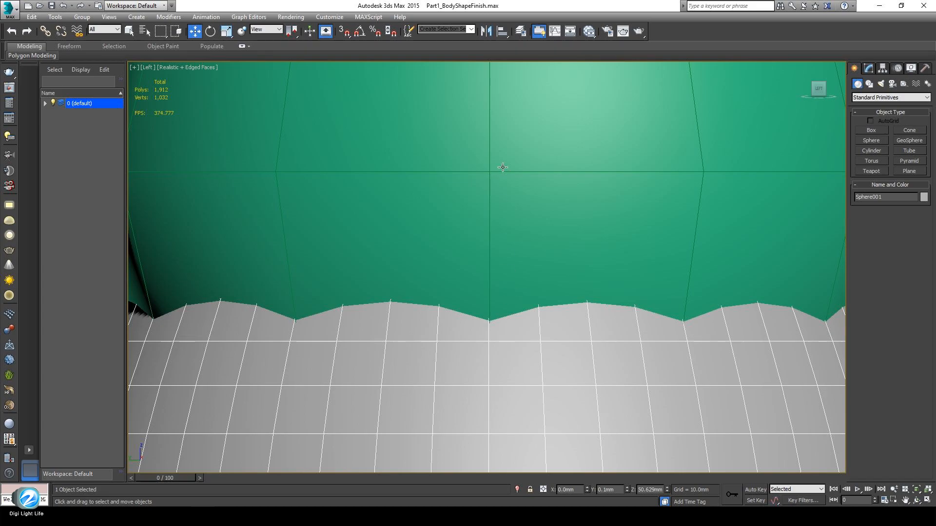
scroll(477, 276, up, 5)
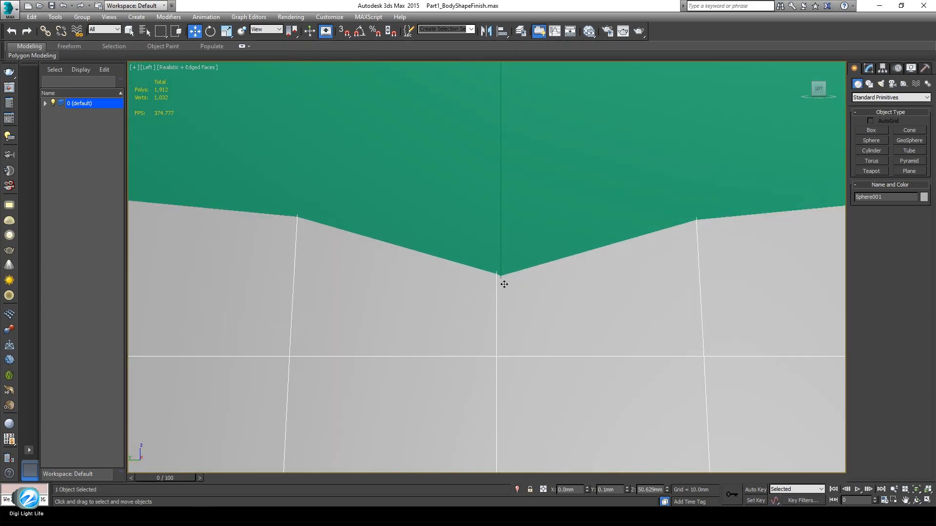
scroll(504, 284, down, 8)
Select the green top sphere and return to an angled perspective view
click(519, 224)
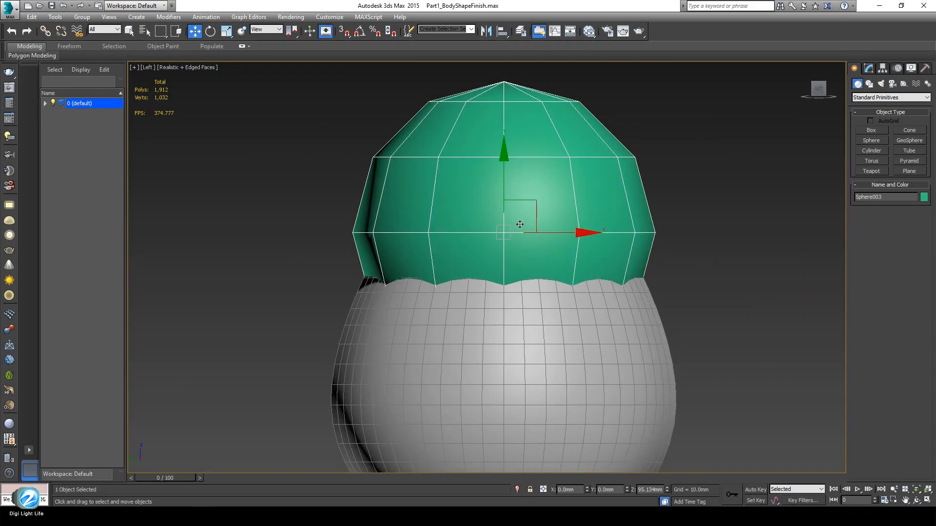
middle_drag(515, 329, 523, 223)
click(528, 251)
scroll(523, 223, up, 4)
scroll(526, 195, down, 4)
scroll(533, 271, down, 3)
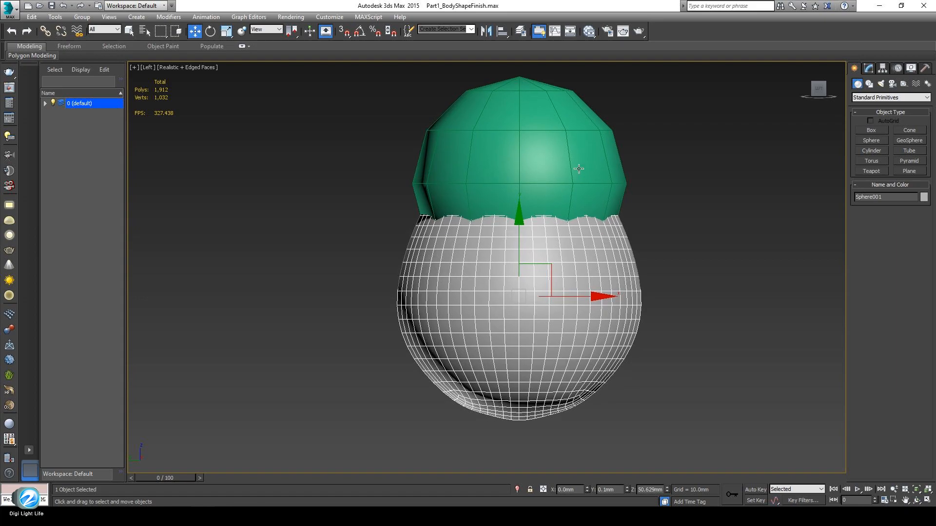
click(526, 158)
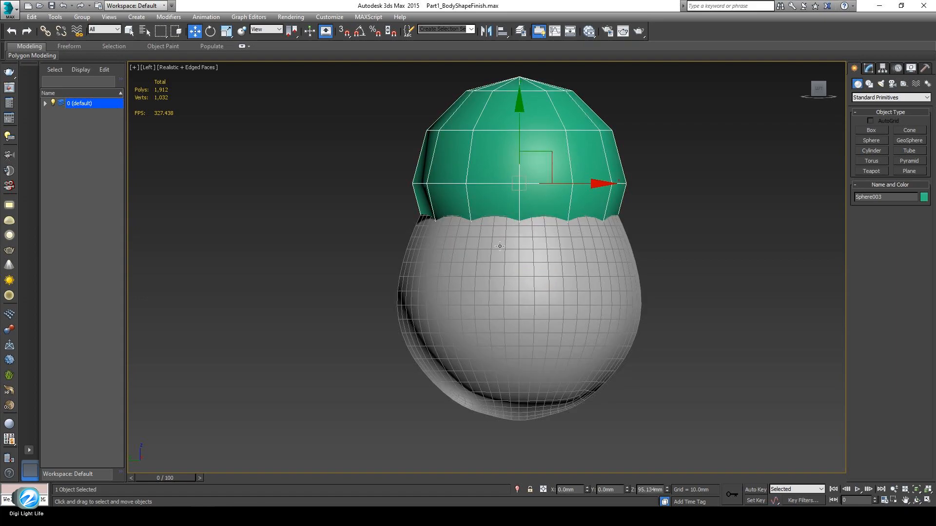
key(p)
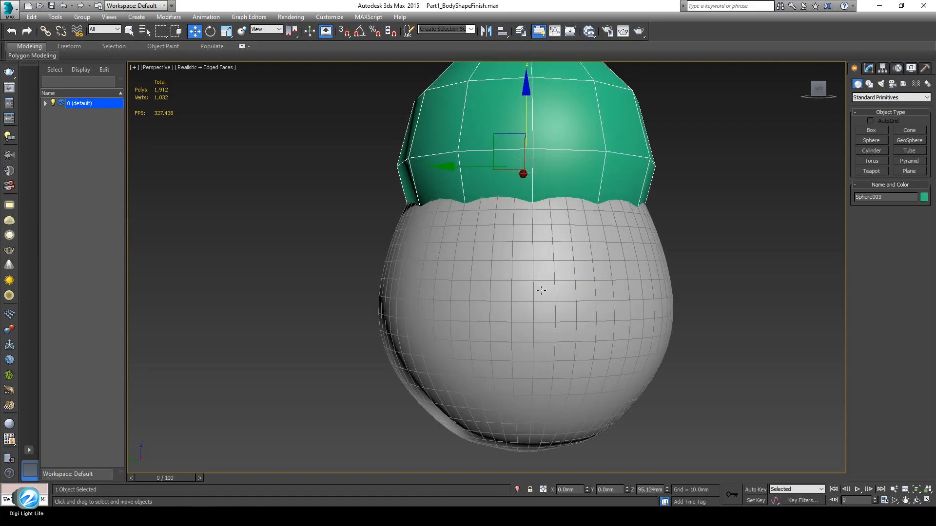
alt+middle_drag(540, 306, 465, 348)
scroll(454, 322, down, 3)
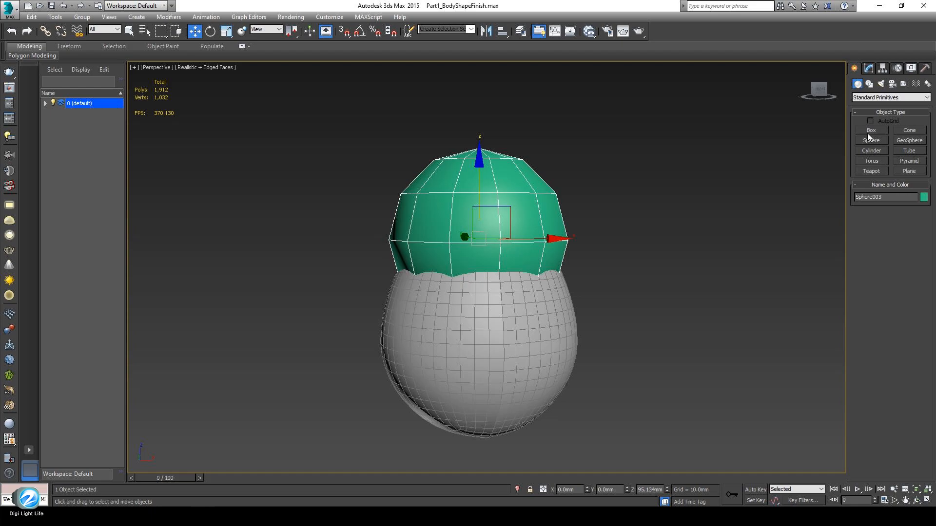
Grow Sphere003's radius to 57.151mm and lower it to Z 79.229mm over the grey sphere
click(867, 72)
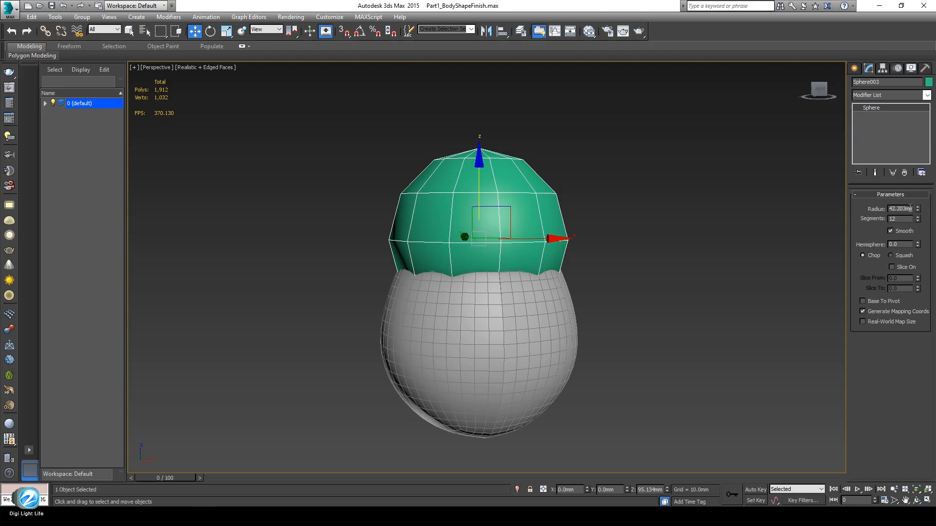
scroll(506, 253, down, 2)
middle_drag(486, 271, 486, 296)
scroll(506, 276, up, 2)
alt+middle_drag(486, 297, 499, 277)
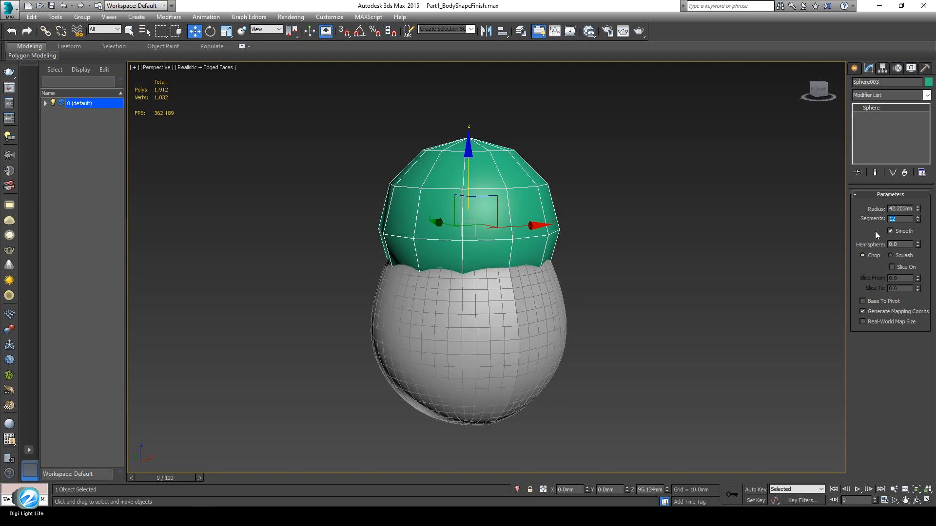
drag(918, 209, 918, 201)
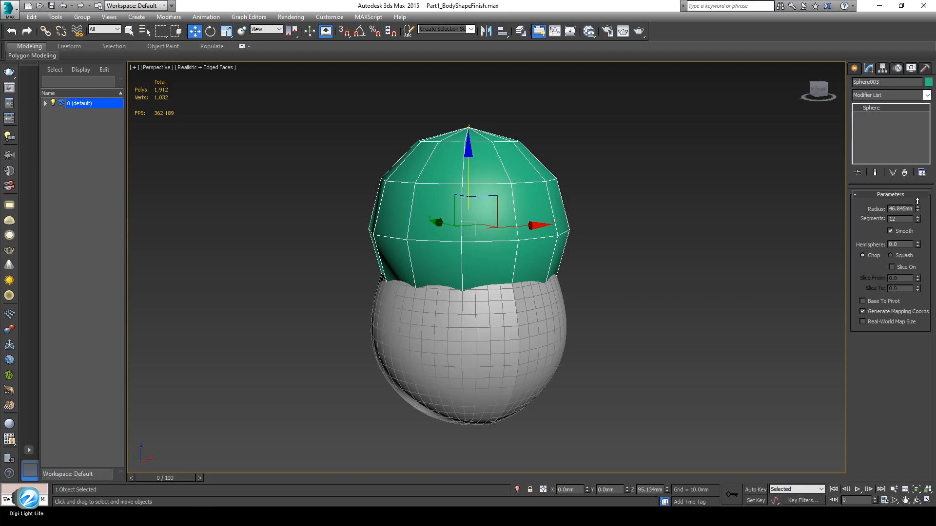
alt+middle_drag(529, 280, 484, 228)
middle_drag(484, 228, 500, 222)
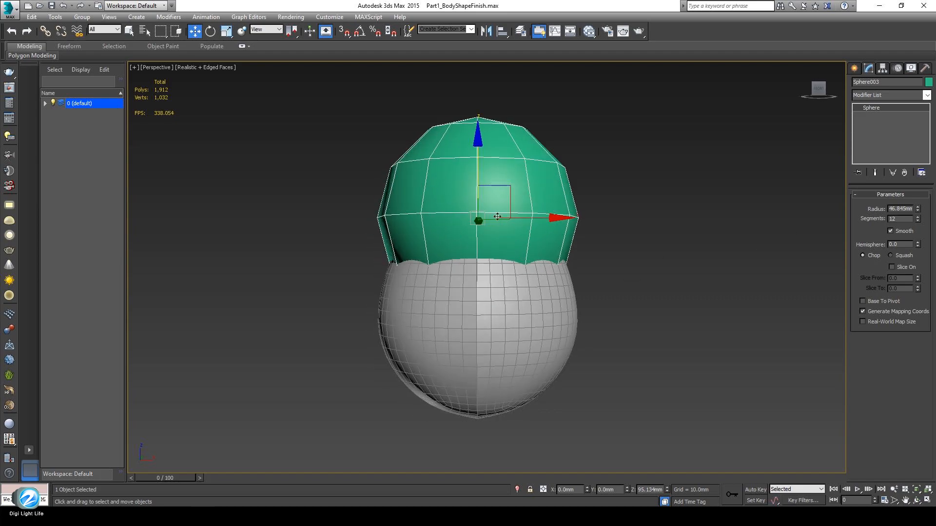
drag(473, 158, 473, 189)
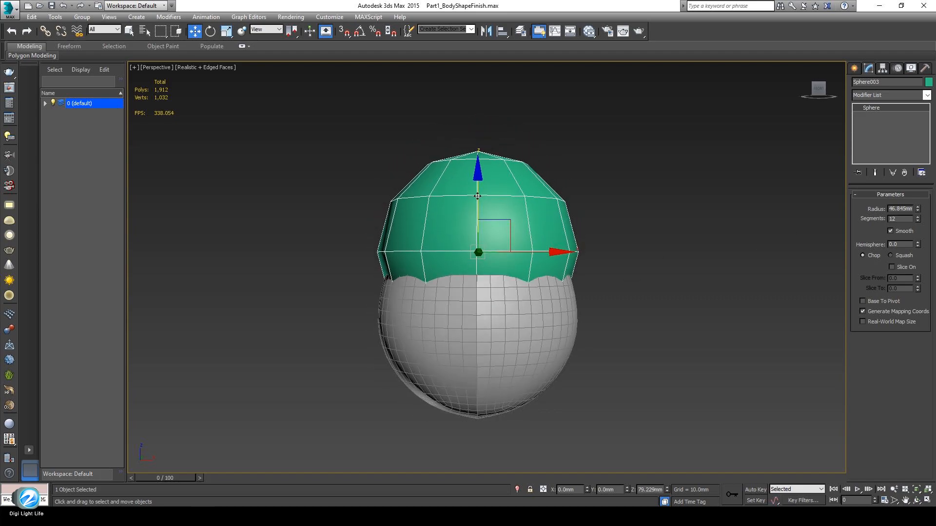
drag(918, 209, 919, 194)
alt+middle_drag(658, 285, 522, 311)
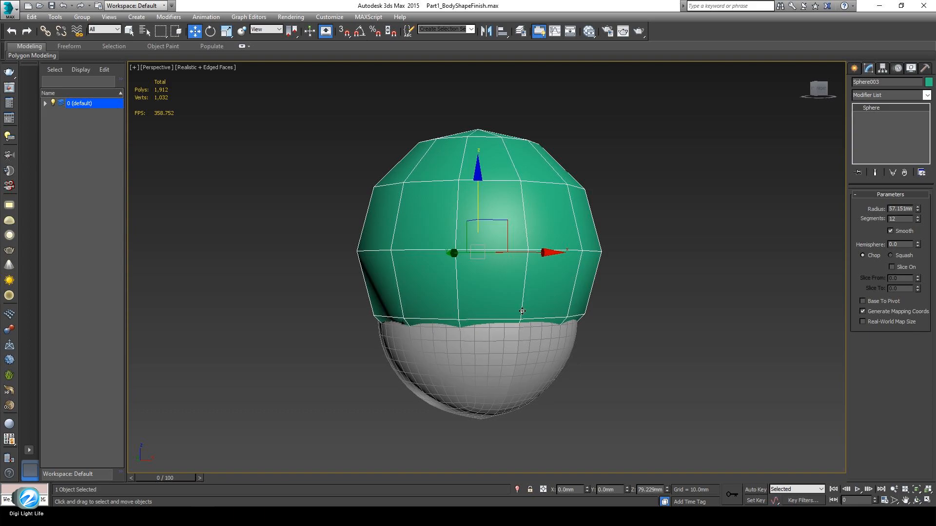
Add Edit Poly to Sphere003 and, in isolation, delete its bottom-half polygons
click(932, 94)
scroll(873, 297, down, 5)
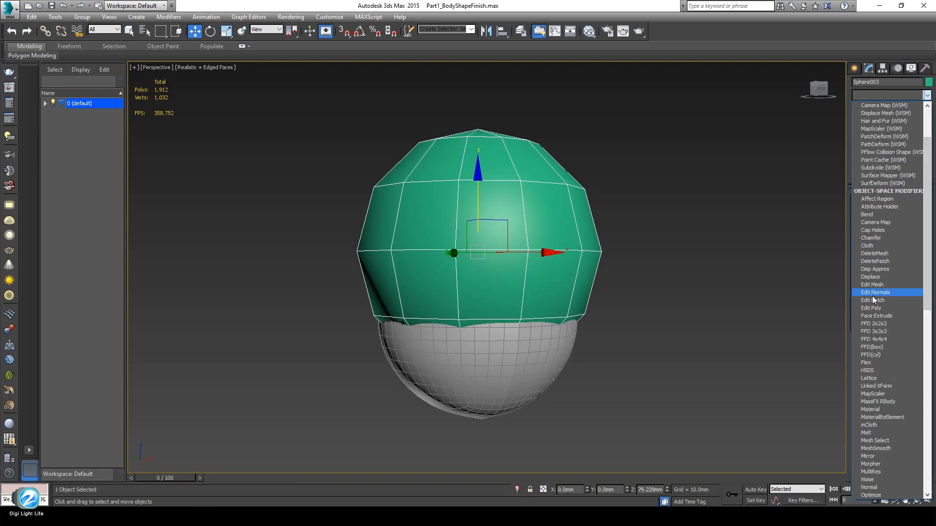
click(876, 308)
alt+middle_drag(552, 316, 564, 305)
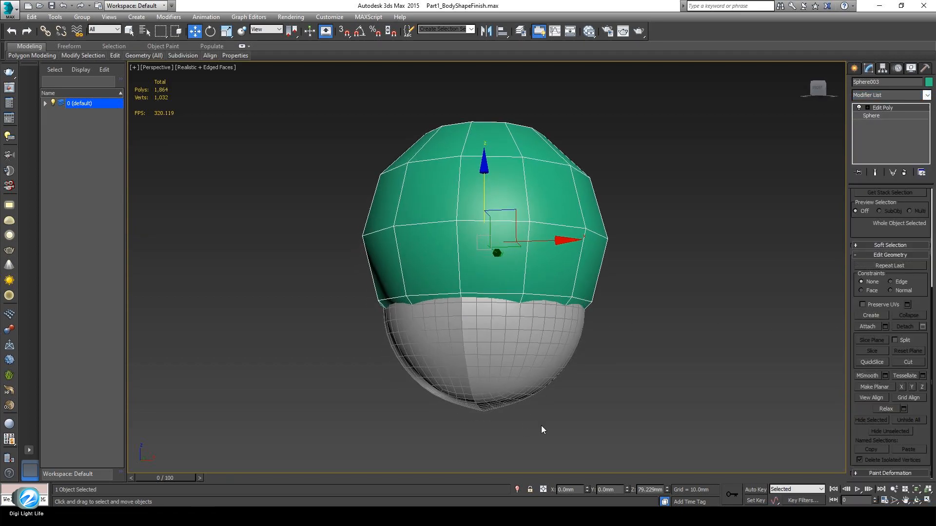
click(517, 490)
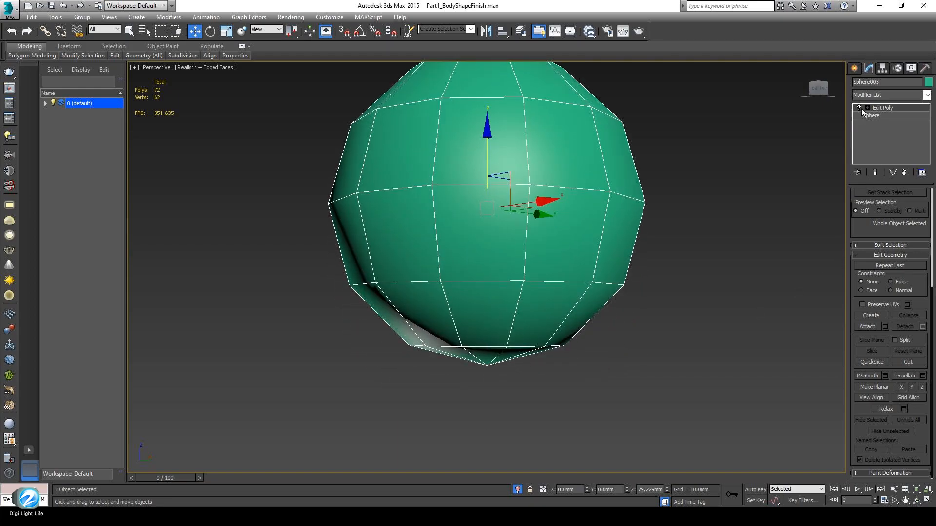
click(866, 107)
click(887, 139)
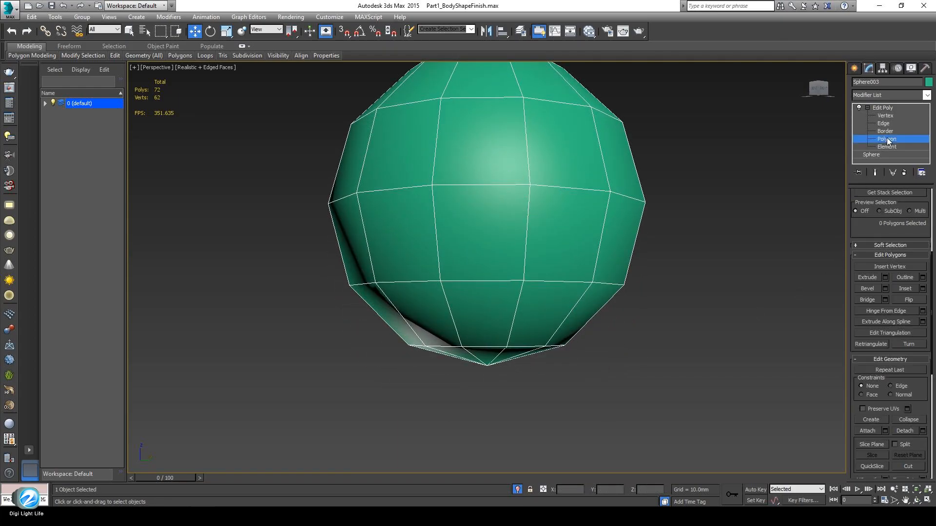
drag(441, 391, 665, 318)
alt+middle_drag(477, 362, 509, 372)
key(Delete)
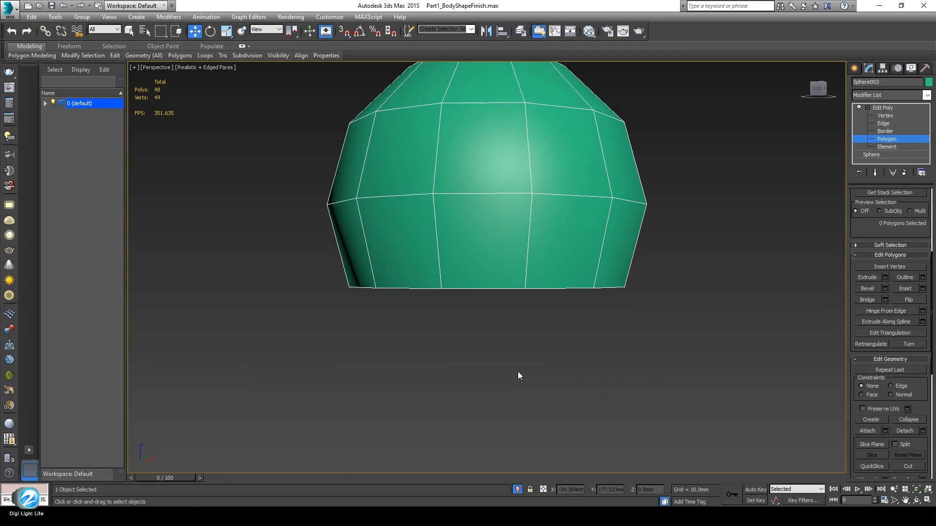
Select all 48 dome polygons and bring the grey sphere back into the front view
middle_drag(538, 390, 558, 424)
drag(851, 241, 843, 480)
middle_drag(456, 284, 464, 343)
drag(204, 134, 753, 450)
alt+middle_drag(585, 366, 558, 393)
click(517, 490)
alt+middle_drag(534, 315, 520, 341)
key(f)
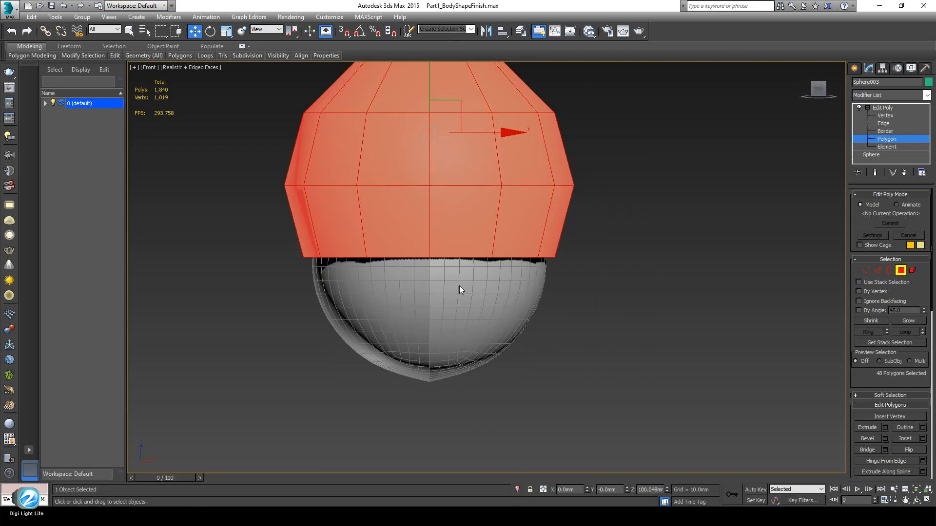
middle_drag(439, 277, 488, 355)
Squash the dome to 70% on Y, then scale it uniformly to 114%
click(226, 32)
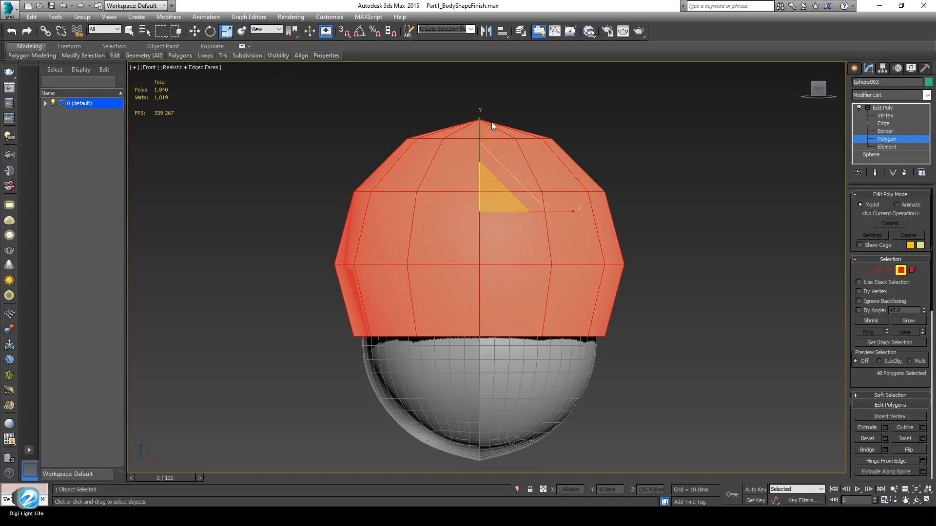
drag(480, 120, 479, 132)
middle_drag(502, 295, 511, 315)
key(p)
drag(487, 166, 493, 156)
scroll(526, 292, down, 3)
alt+middle_drag(526, 293, 485, 302)
Raise the dome to Z 110.406mm above the grey sphere
click(195, 32)
drag(497, 140, 498, 115)
alt+middle_drag(487, 293, 503, 254)
scroll(503, 255, up, 3)
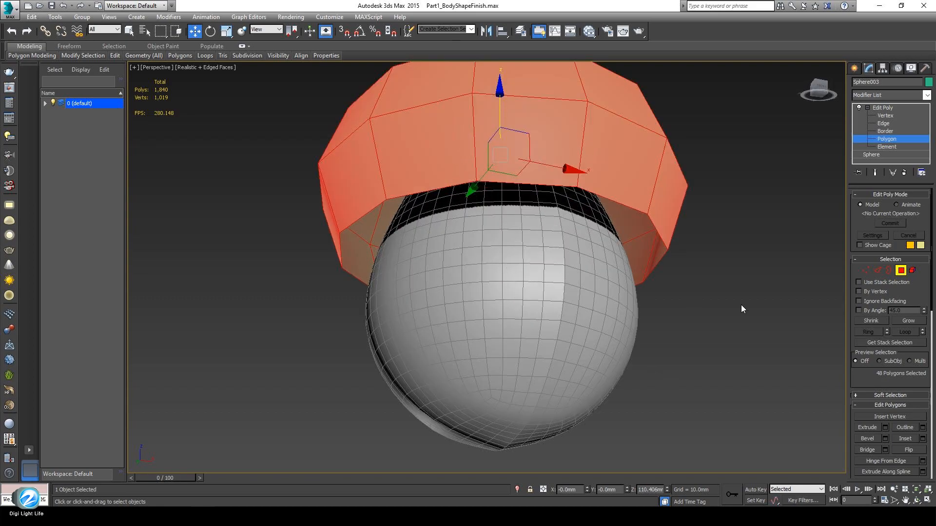
Select the dome's open bottom border and Shift-scale it into a new ring of faces
click(890, 271)
drag(530, 224, 456, 336)
mouse_move(455, 337)
alt+middle_down()
mouse_move(481, 294)
mouse_move(470, 341)
alt+middle_up()
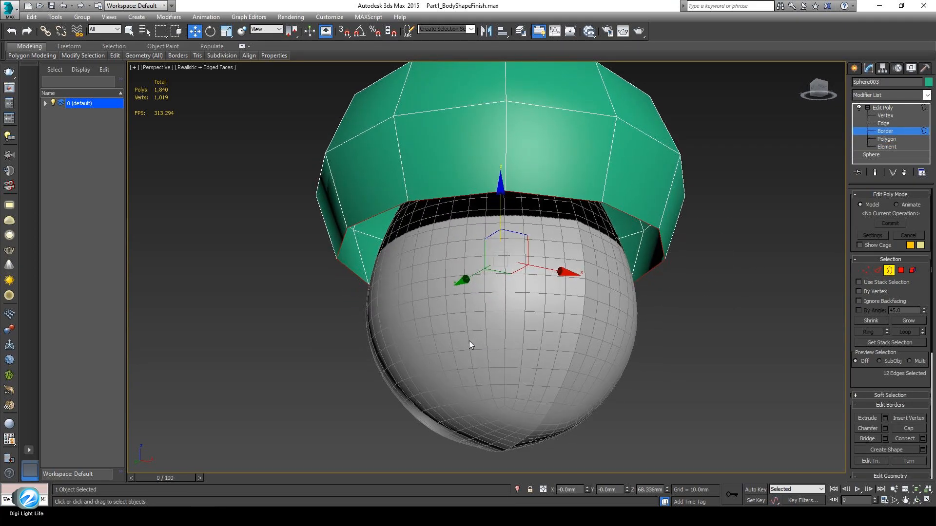
click(226, 31)
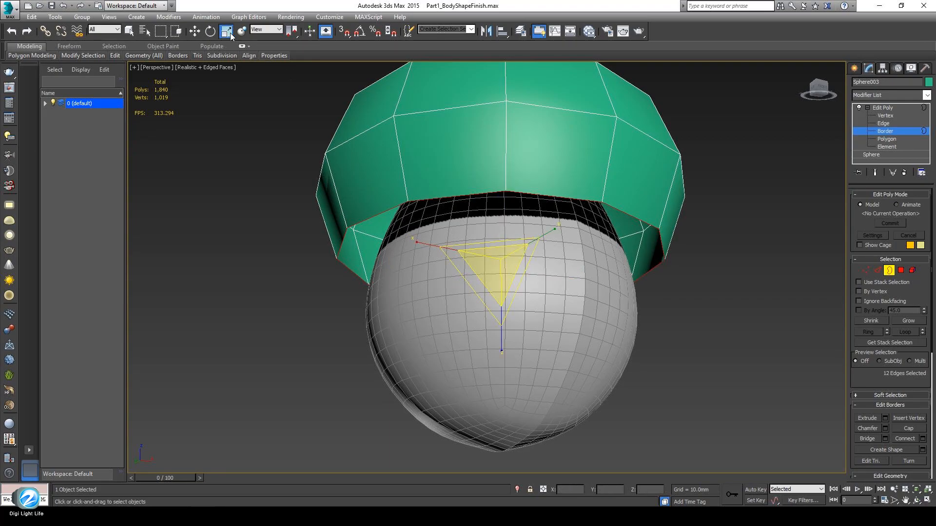
mouse_move(261, 59)
mouse_move(499, 263)
shift+mouse_down()
mouse_move(493, 257)
mouse_move(495, 270)
shift+mouse_up()
mouse_move(495, 270)
alt+middle_down()
mouse_move(531, 161)
mouse_move(485, 208)
mouse_move(481, 154)
mouse_move(483, 184)
mouse_move(497, 140)
mouse_move(485, 156)
mouse_move(522, 297)
mouse_move(516, 313)
mouse_move(527, 303)
mouse_move(507, 273)
alt+middle_up()
Shrink the new rim inward to about 82%, checking it in wireframe
drag(493, 257, 508, 255)
drag(503, 257, 500, 258)
alt+middle_drag(496, 284, 491, 291)
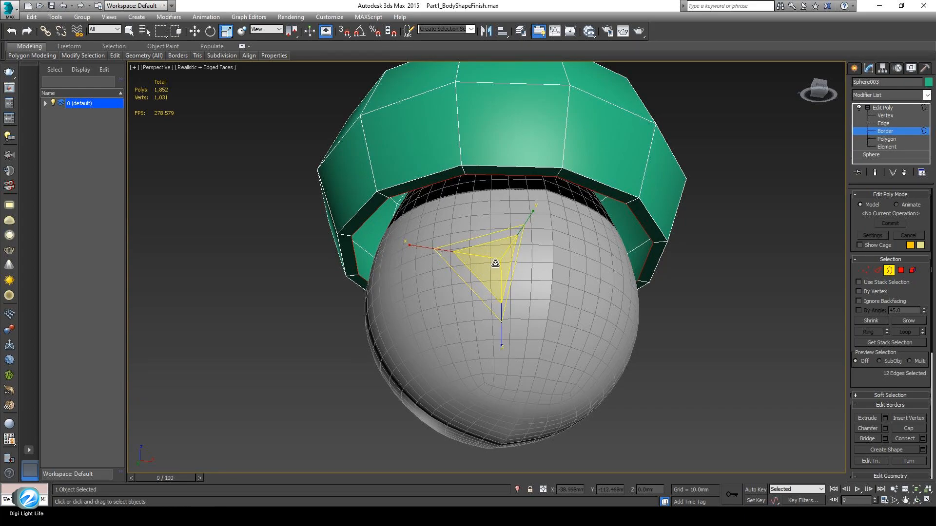
mouse_move(496, 263)
mouse_down()
mouse_move(482, 274)
mouse_move(497, 265)
mouse_up()
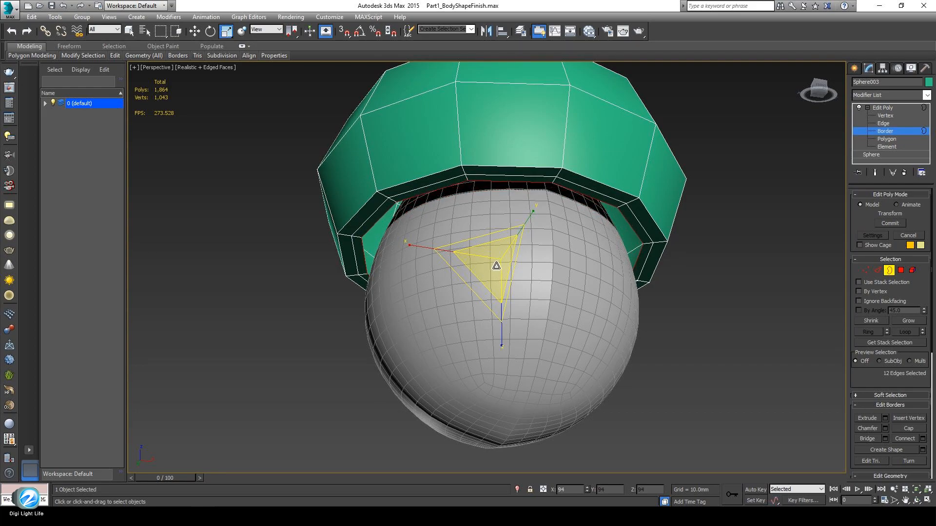
drag(499, 265, 485, 276)
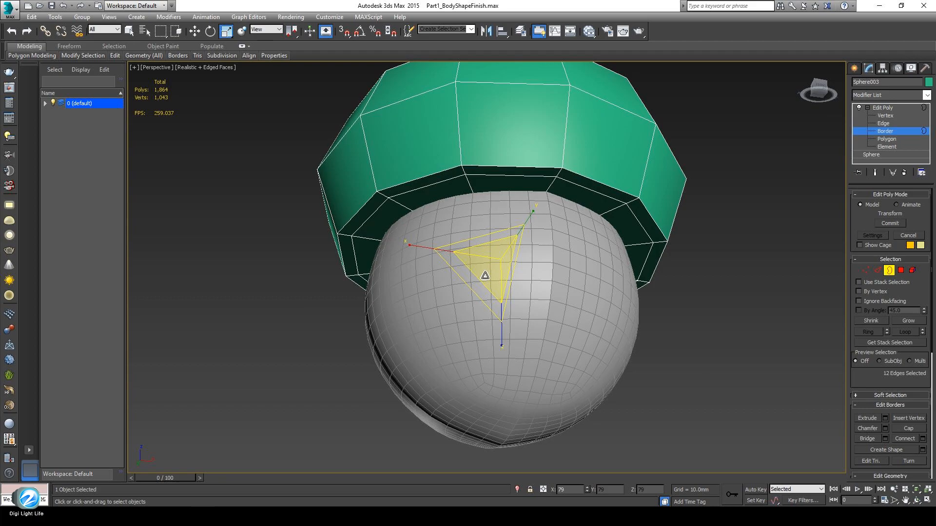
key(F3)
drag(484, 276, 485, 277)
middle_drag(620, 387, 617, 396)
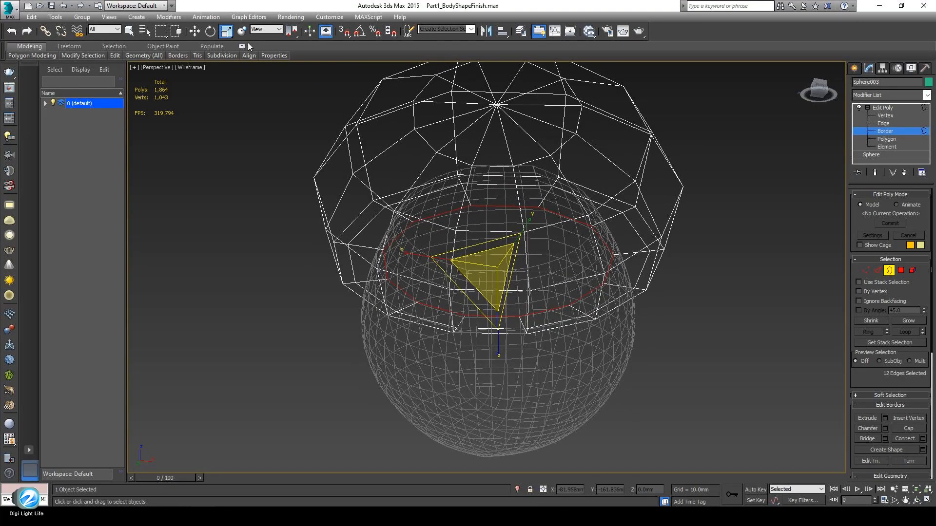
Move the inner rim up on Z so it tucks inside the cap
click(192, 32)
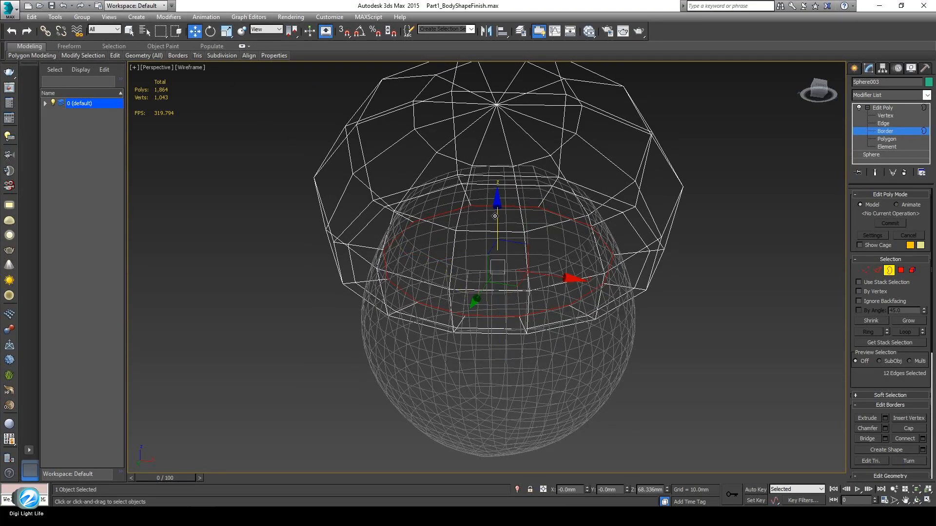
key(F3)
drag(495, 216, 495, 205)
alt+middle_drag(477, 256, 481, 285)
Add a TurboSmooth modifier to the cap with Iterations set to 2
click(885, 130)
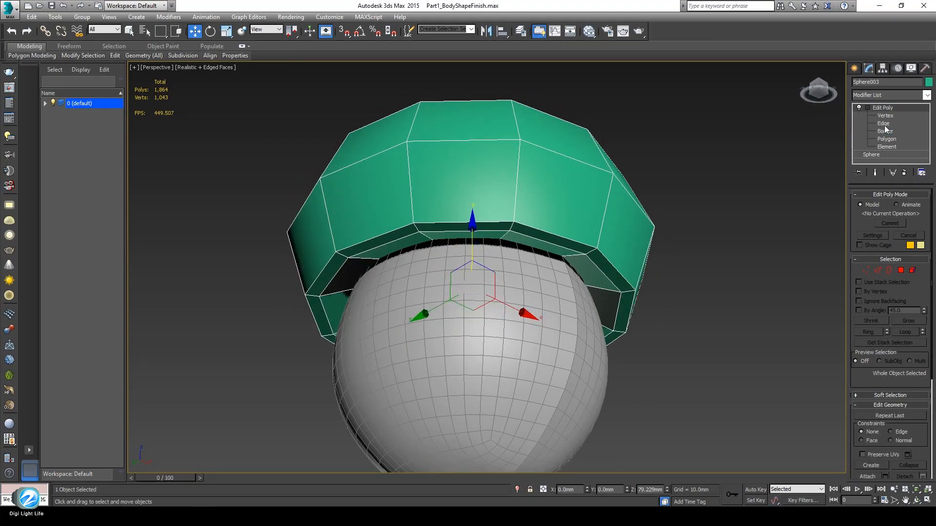
click(867, 108)
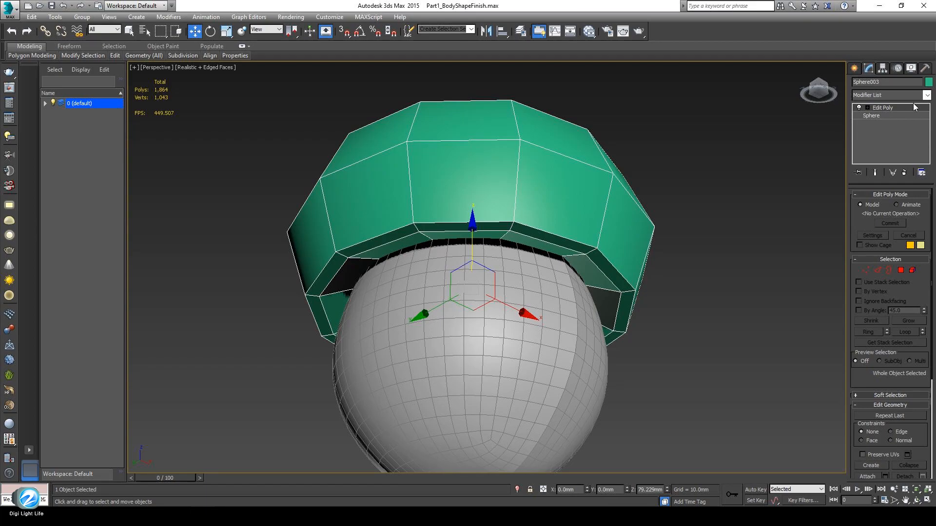
click(926, 95)
drag(928, 136, 930, 368)
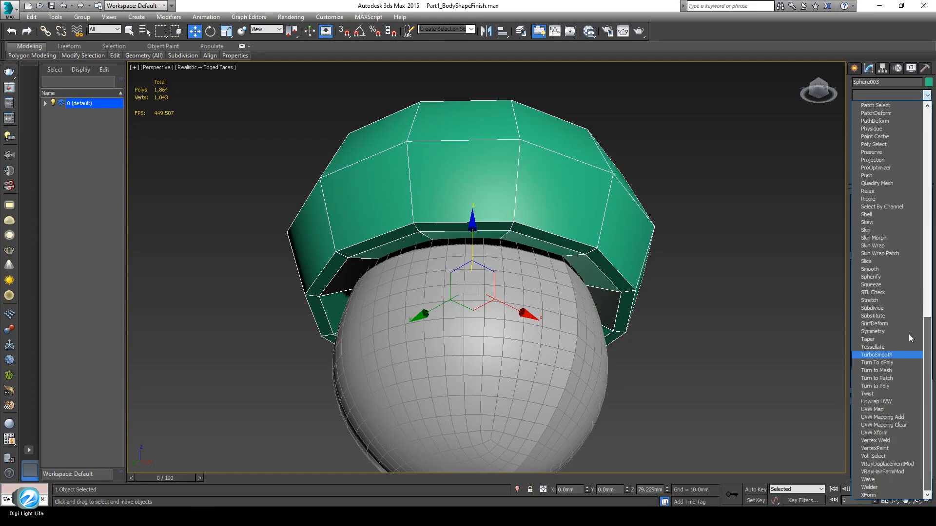
click(882, 355)
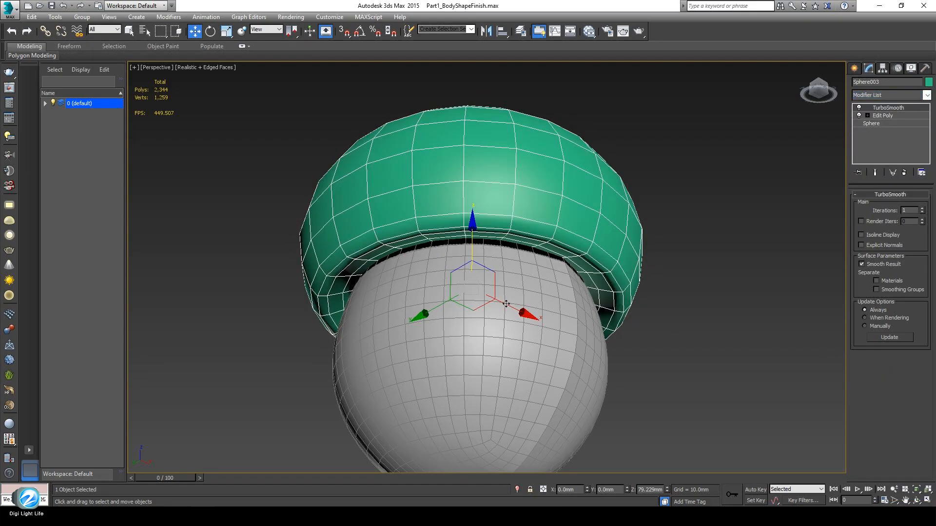
click(922, 209)
Turn off Edged Faces, reselect the cap, and return to its Edit Poly level
alt+middle_drag(546, 273, 559, 331)
click(729, 196)
alt+middle_drag(470, 299, 522, 340)
key(F4)
scroll(515, 368, down, 3)
click(536, 222)
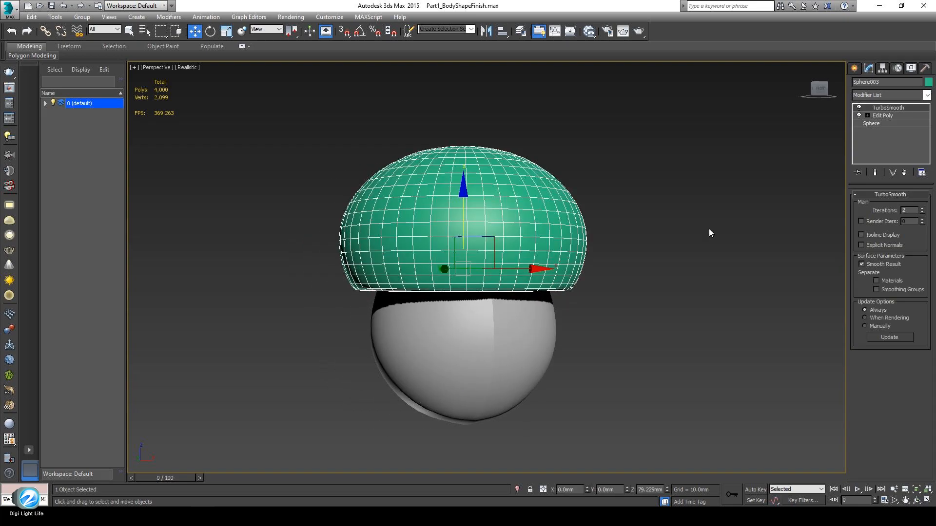
click(883, 116)
scroll(566, 282, up, 4)
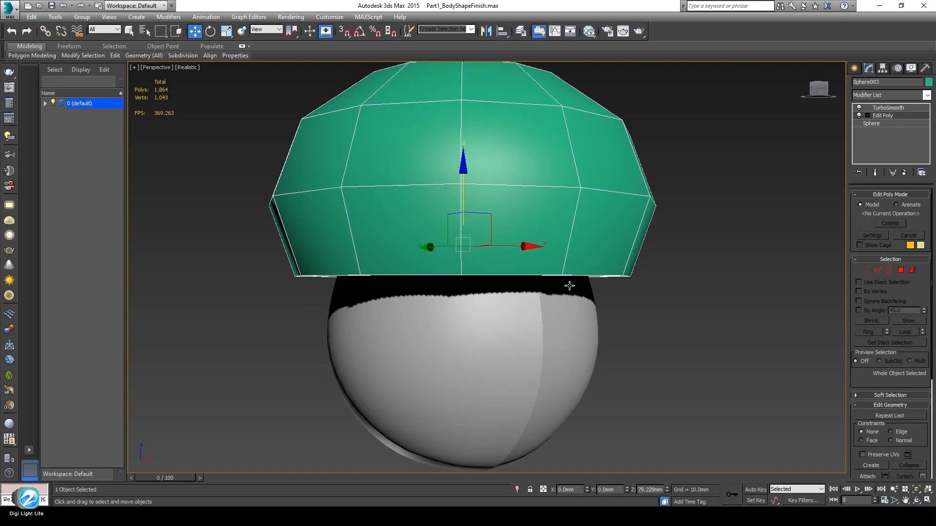
Insert a horizontal edge loop across the cap and scale it uniformly to about 105%
click(877, 271)
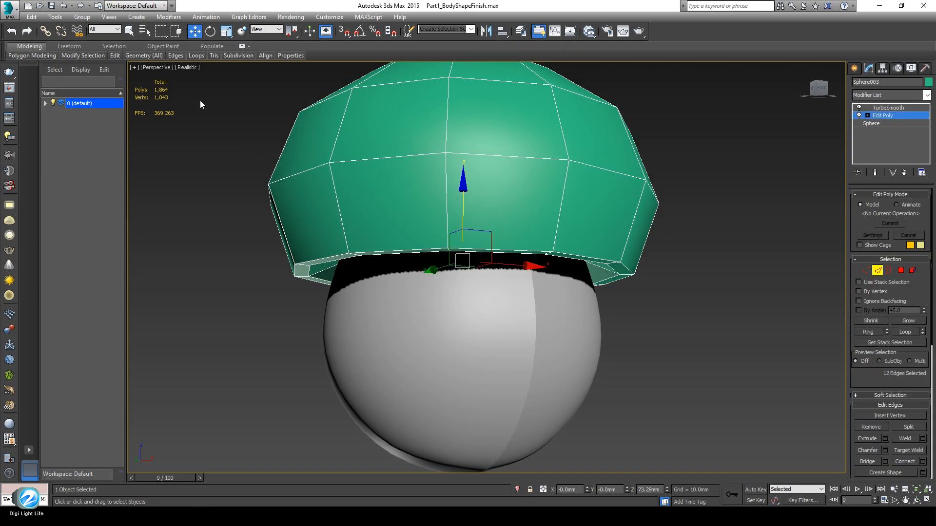
double_click(21, 47)
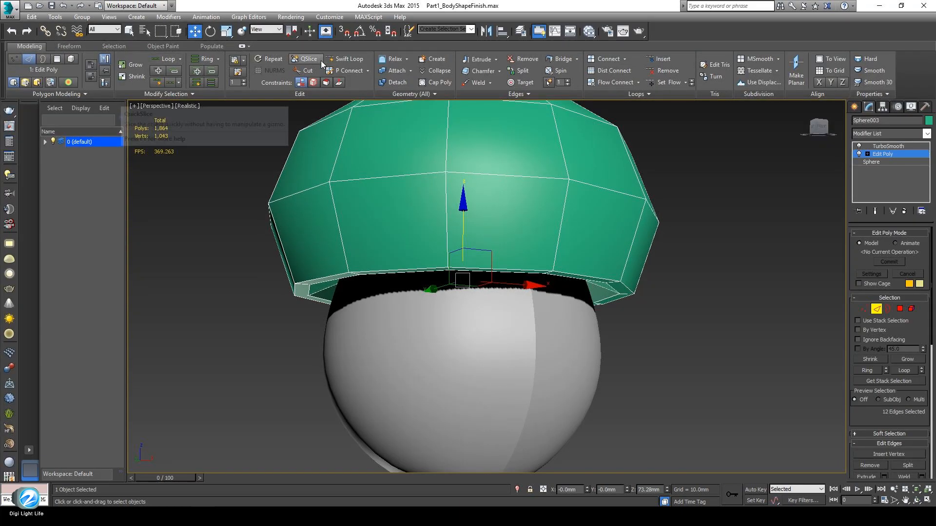
click(350, 59)
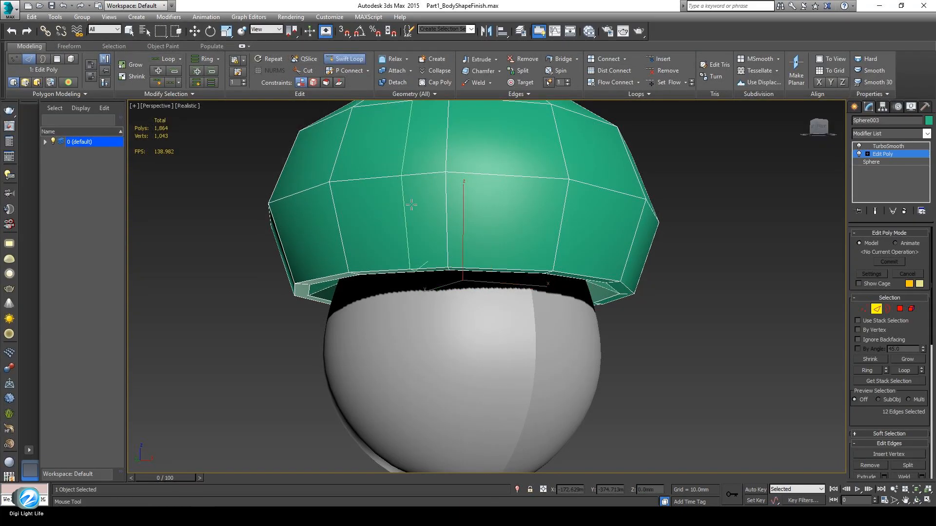
click(446, 239)
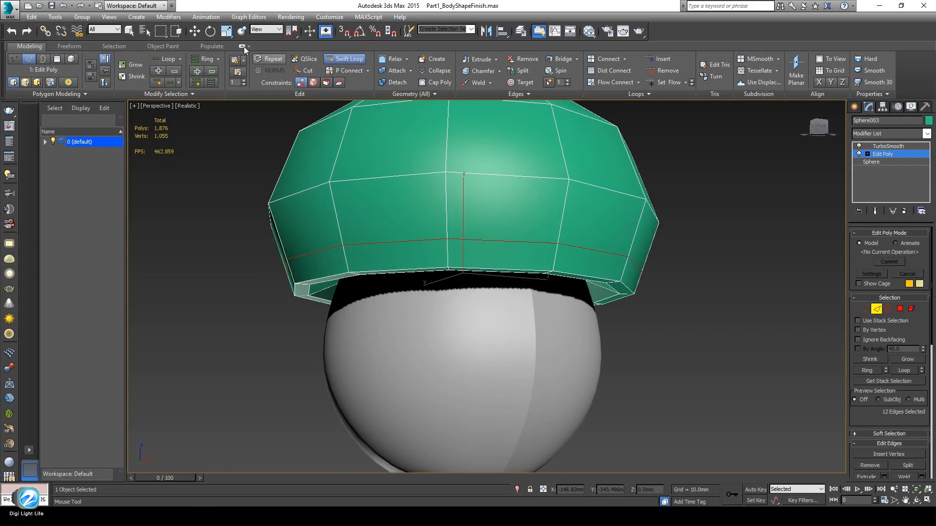
click(195, 31)
alt+middle_drag(449, 319, 502, 321)
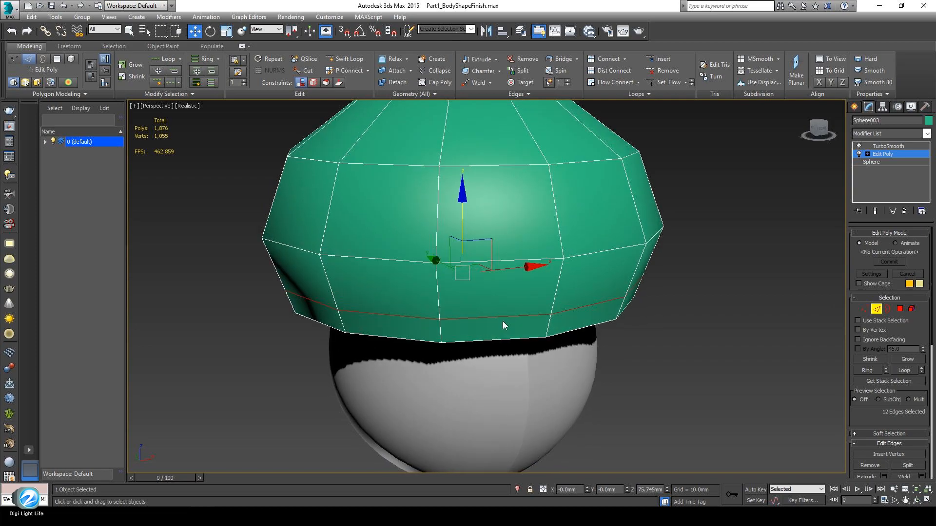
click(226, 30)
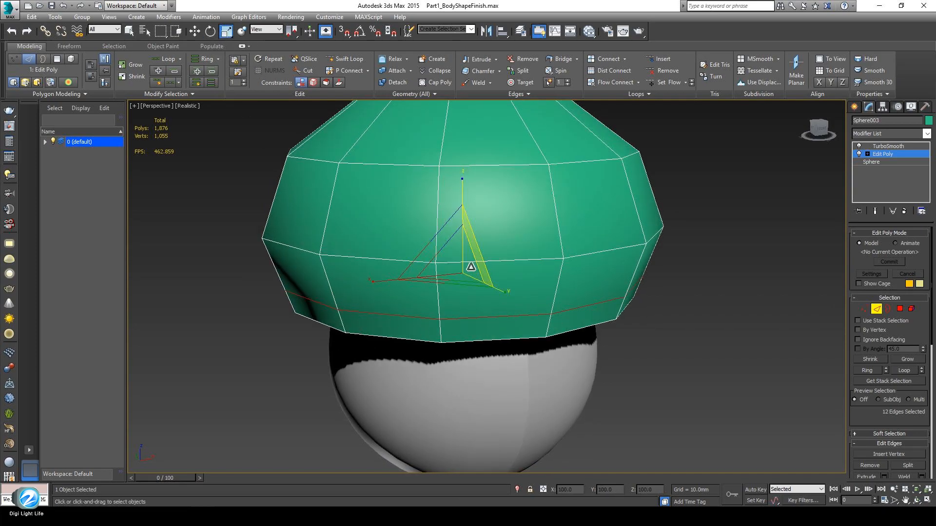
drag(461, 263, 463, 263)
Preview the smoothed cap with Show End Result, switch it off, and exit Edge level
alt+middle_drag(487, 322, 468, 381)
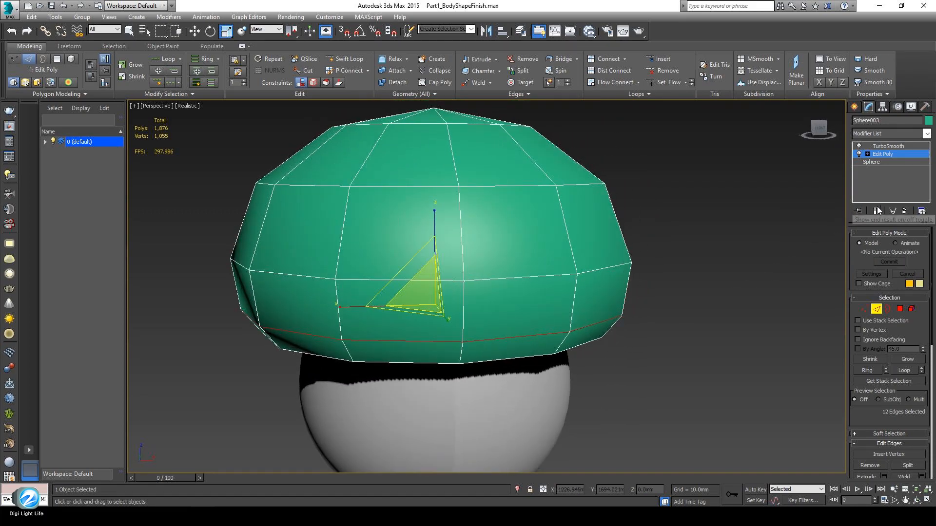
click(875, 211)
alt+middle_drag(486, 337, 468, 342)
alt+middle_drag(276, 324, 371, 295)
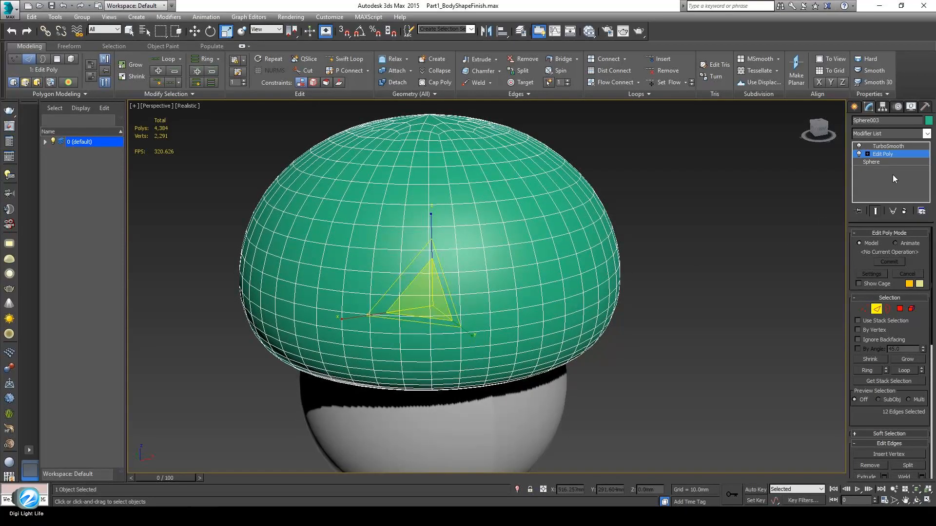
click(876, 211)
alt+middle_drag(468, 313, 491, 303)
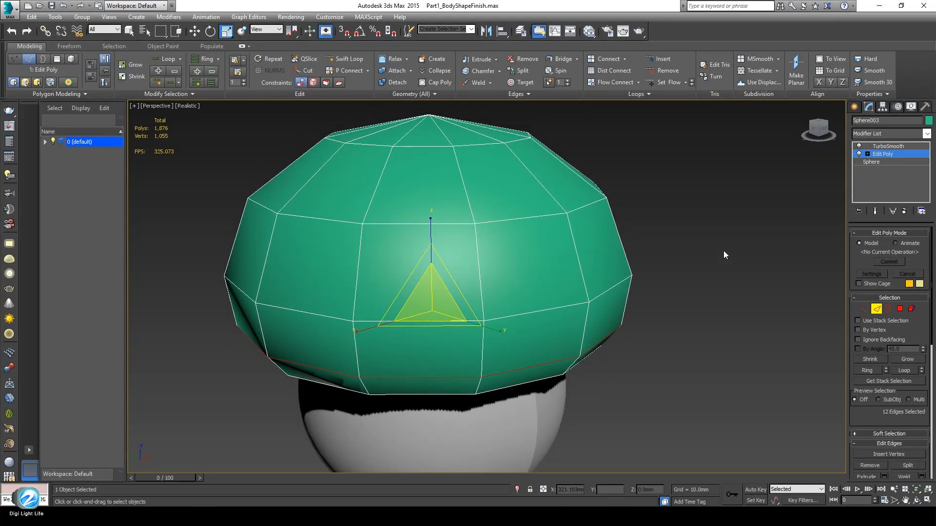
click(887, 154)
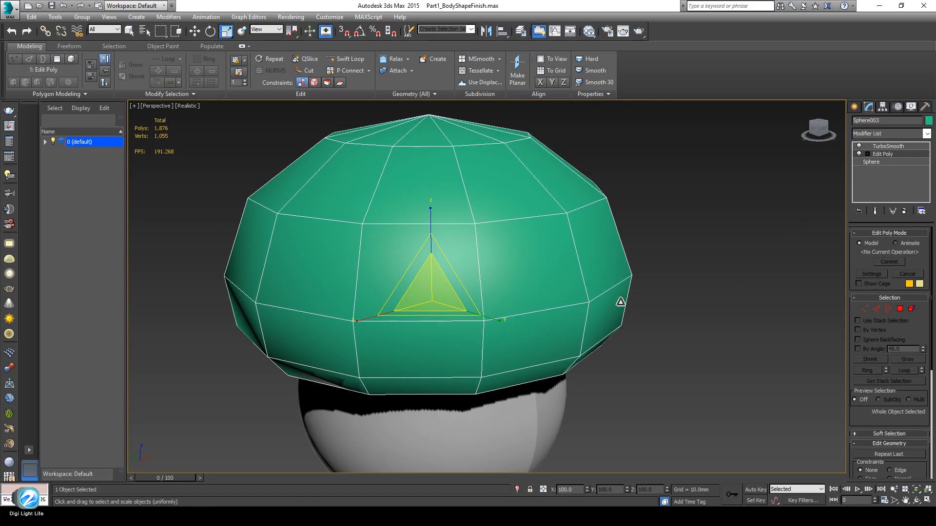
Insert a new Edit Poly between the cap's original Edit Poly and TurboSmooth, then view the cap from the top
click(926, 133)
scroll(890, 271, up, 5)
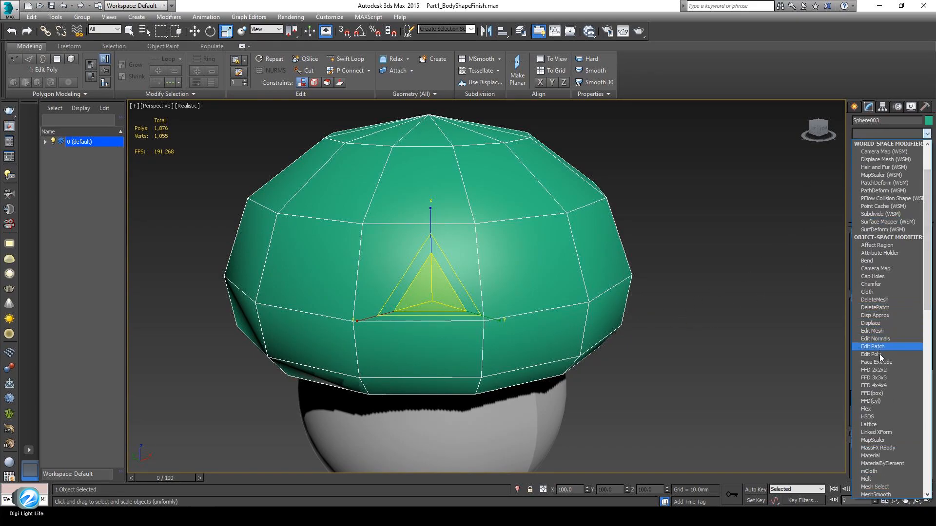
click(875, 355)
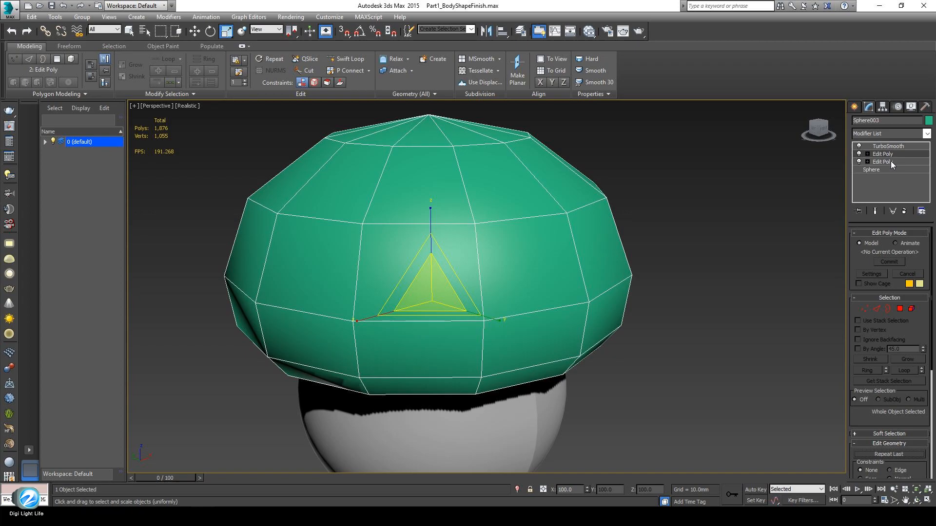
alt+middle_drag(429, 328, 429, 369)
alt+middle_drag(485, 309, 463, 352)
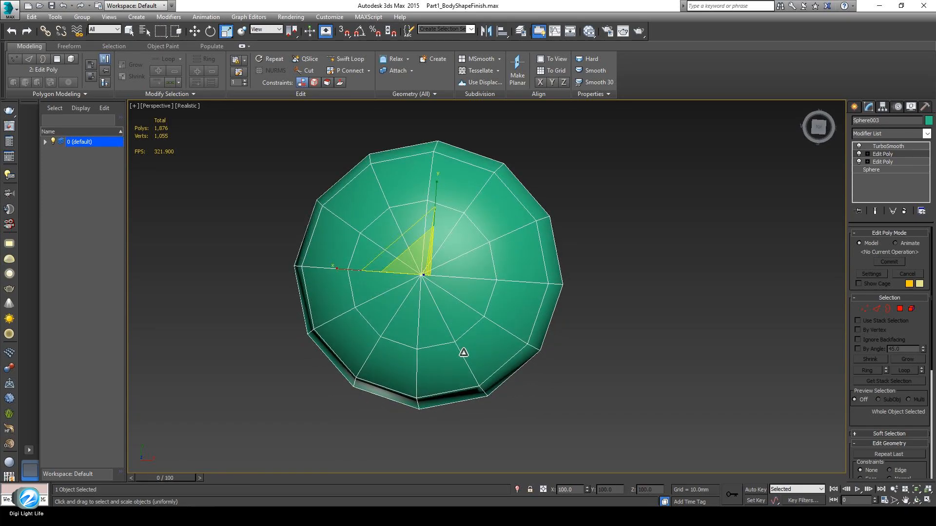
Double-click the four edge loops radiating from the top pole in a cross, 28 edges in total
alt+middle_drag(463, 352, 486, 307)
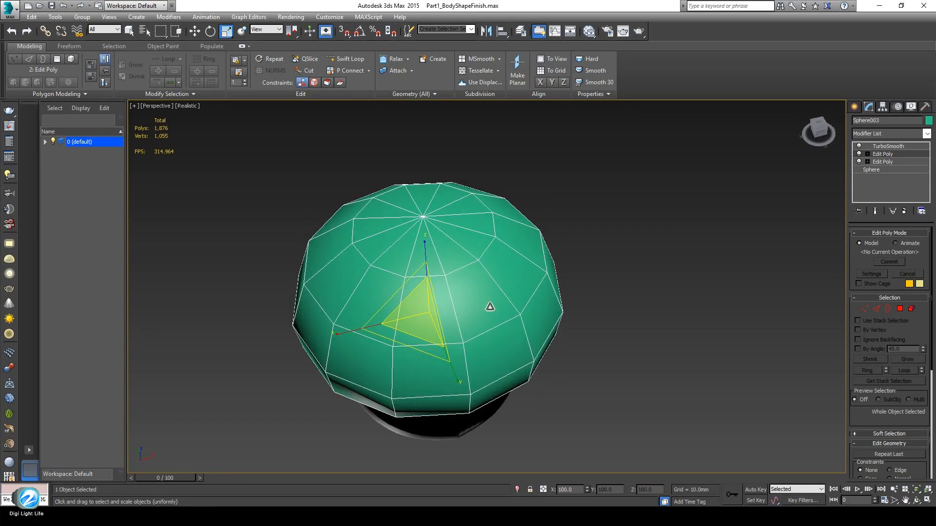
alt+middle_drag(415, 271, 445, 336)
double_click(428, 307)
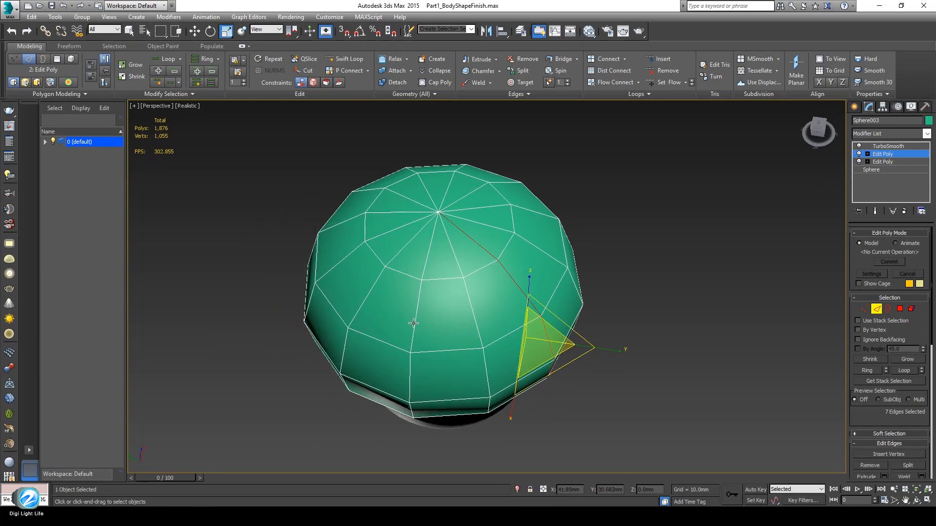
ctrl+double_click(367, 298)
alt+middle_drag(366, 297, 422, 315)
ctrl+double_click(491, 202)
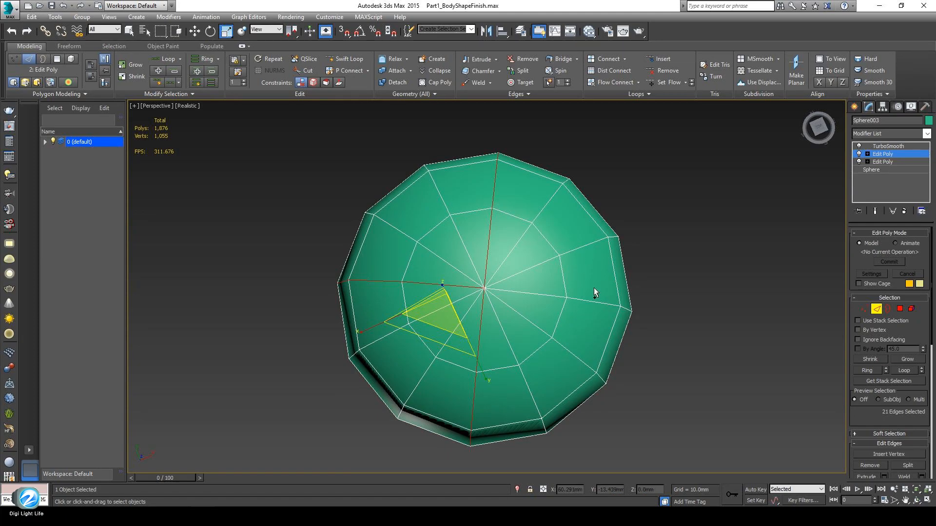
ctrl+double_click(588, 303)
mouse_move(567, 341)
alt+middle_down()
mouse_move(528, 385)
mouse_move(516, 373)
mouse_move(505, 318)
mouse_move(510, 373)
mouse_move(569, 387)
mouse_move(736, 367)
mouse_move(420, 341)
mouse_move(448, 347)
mouse_move(485, 323)
mouse_move(445, 428)
mouse_move(576, 358)
alt+middle_up()
alt+middle_drag(512, 390, 533, 332)
alt+middle_drag(535, 363, 489, 339)
scroll(490, 336, up, 2)
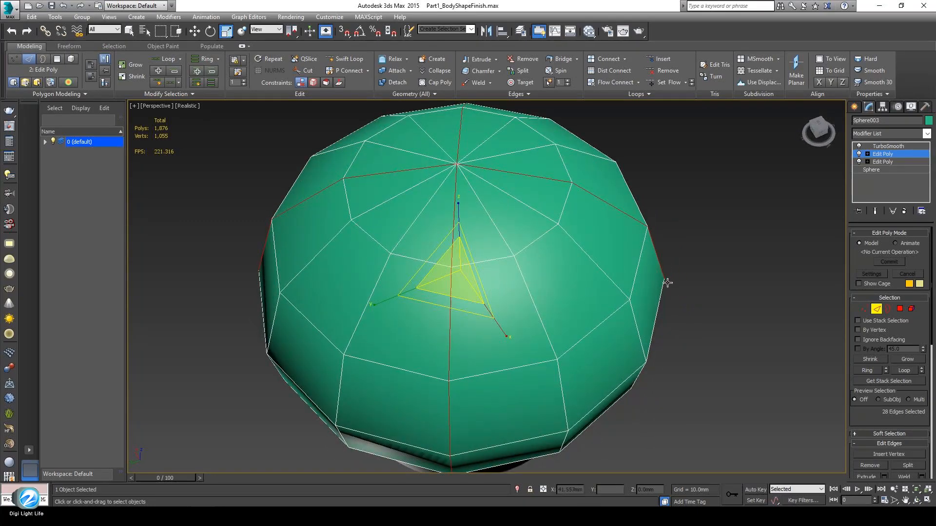
Extrude the 28 cross edges with Height -2.0mm and Width 2.0mm to cut the grooves
right_click(753, 262)
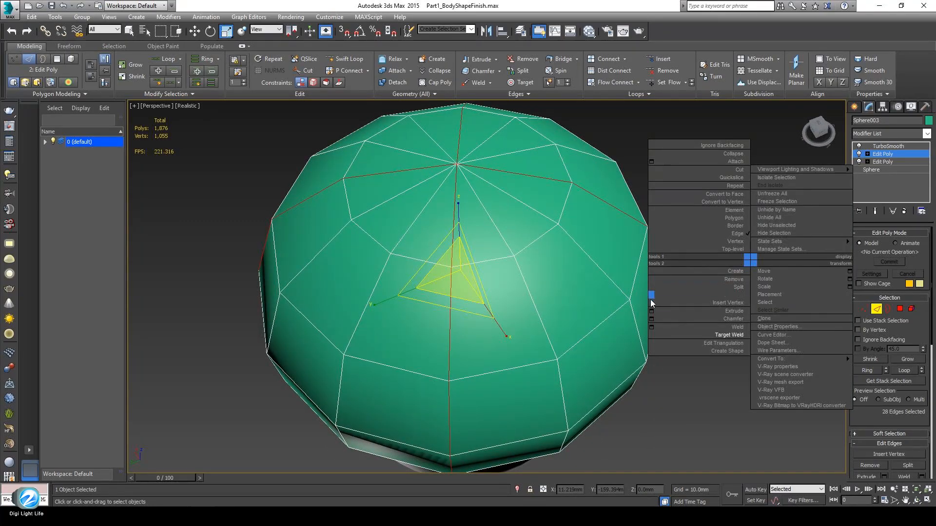
click(651, 313)
alt+middle_drag(480, 356, 492, 312)
drag(503, 278, 742, 200)
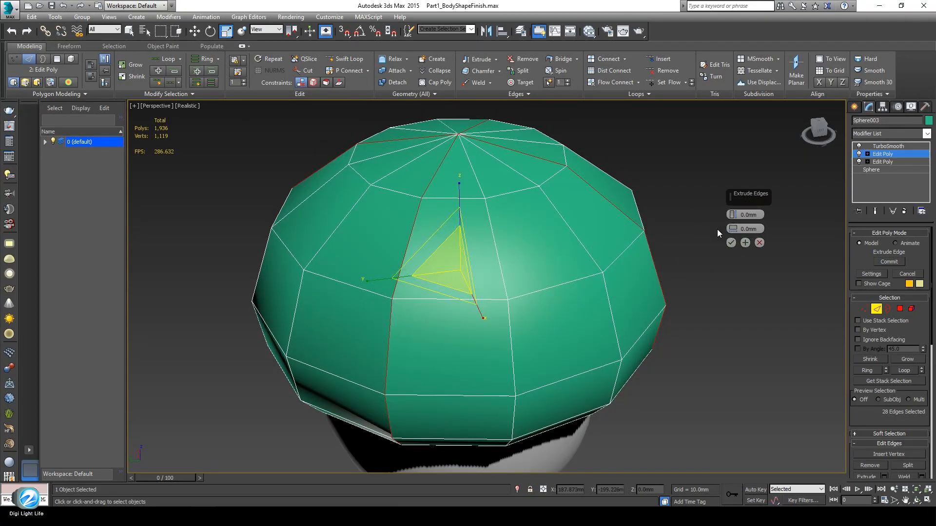
mouse_move(732, 214)
mouse_down()
mouse_move(732, 206)
mouse_move(735, 218)
mouse_up()
alt+middle_drag(479, 315, 528, 263)
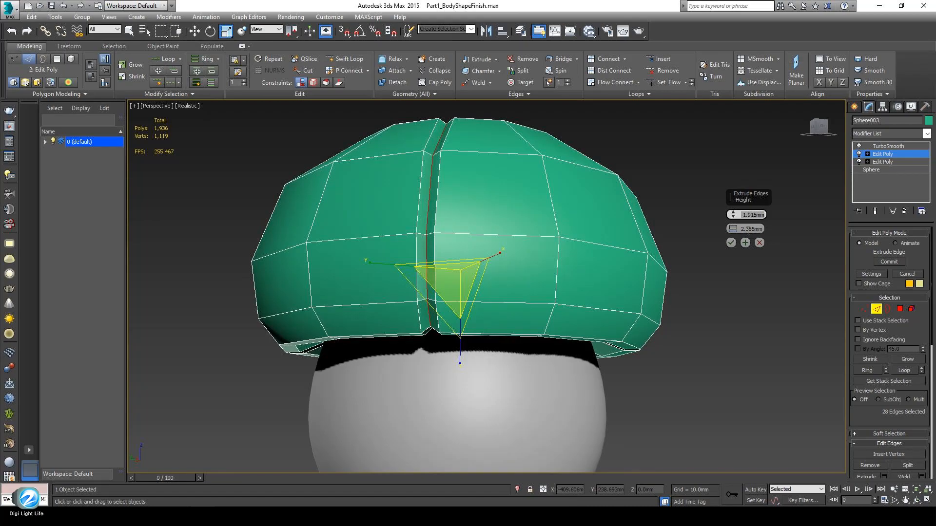
text(-2)
key(Tab)
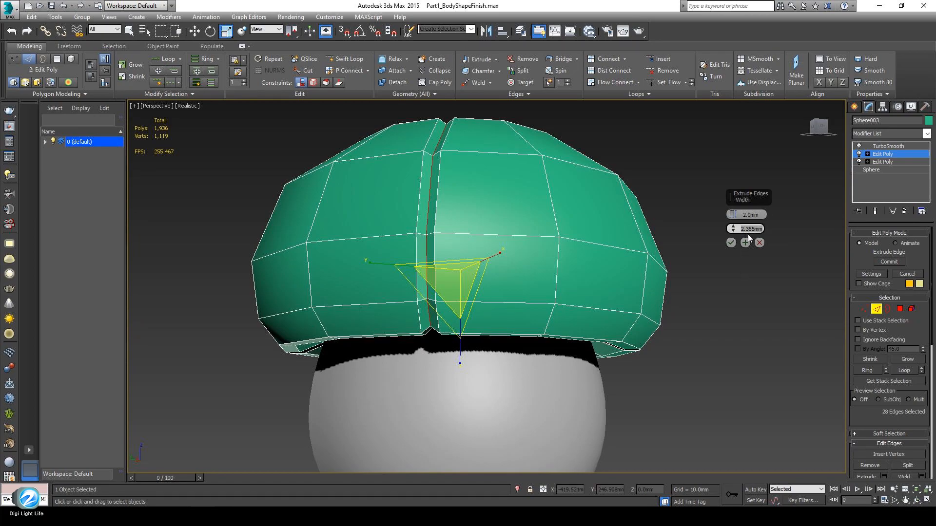
text(2)
key(Return)
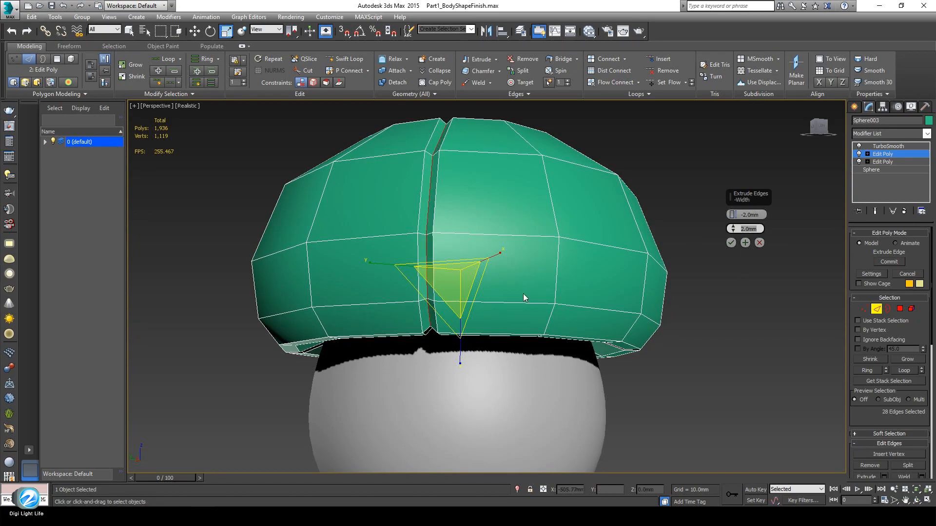
alt+middle_drag(450, 320, 462, 362)
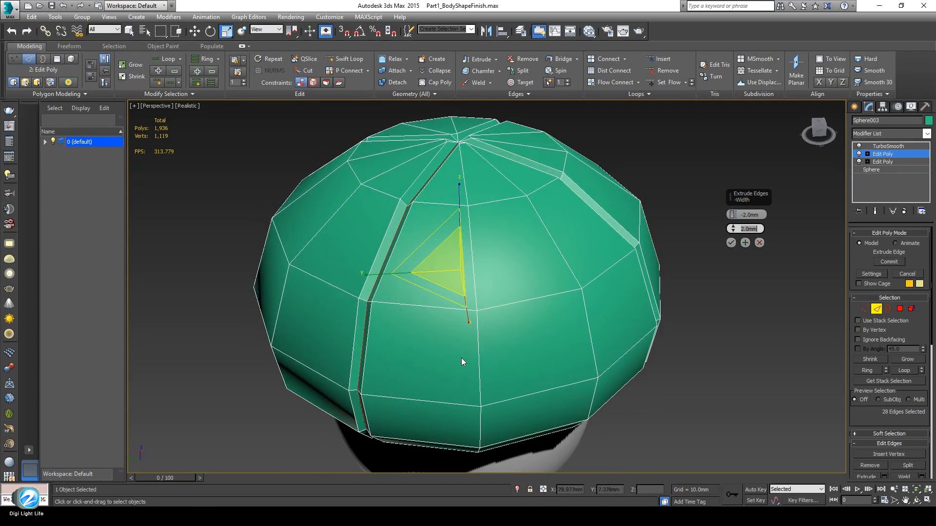
click(731, 243)
alt+middle_drag(627, 317, 653, 302)
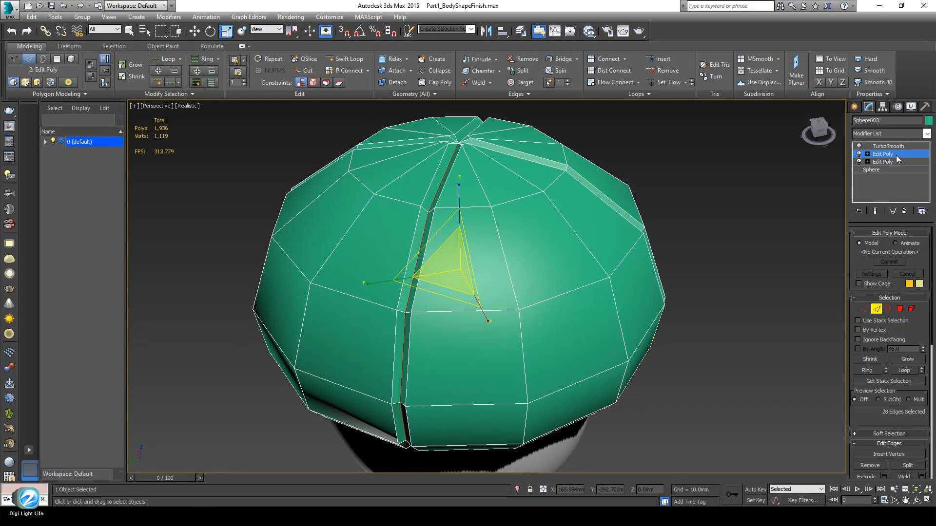
Turn on Show End Result and stop displaying selected faces with edges in the viewport options
click(875, 211)
mouse_move(574, 302)
alt+middle_down()
mouse_move(578, 328)
mouse_move(571, 304)
alt+middle_up()
key(F4)
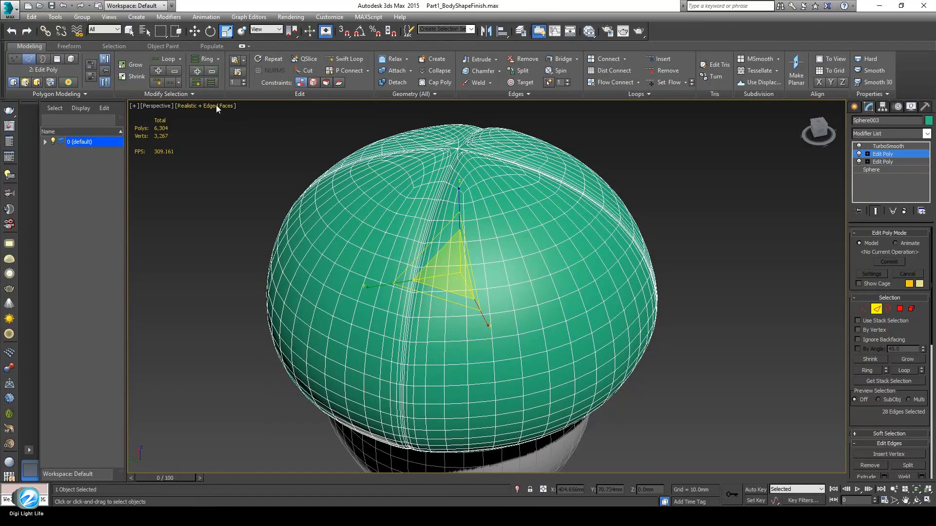
alt+middle_drag(470, 311, 518, 266)
key(F4)
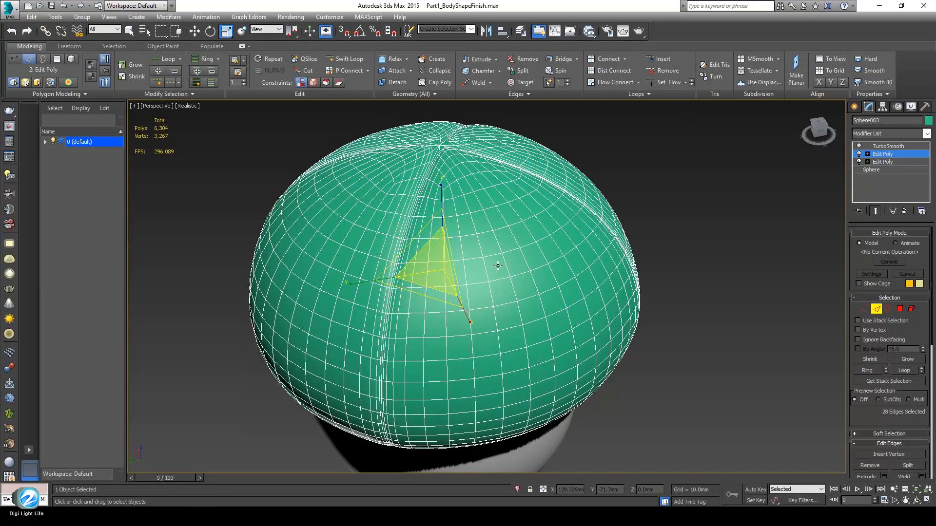
click(190, 106)
mouse_move(274, 235)
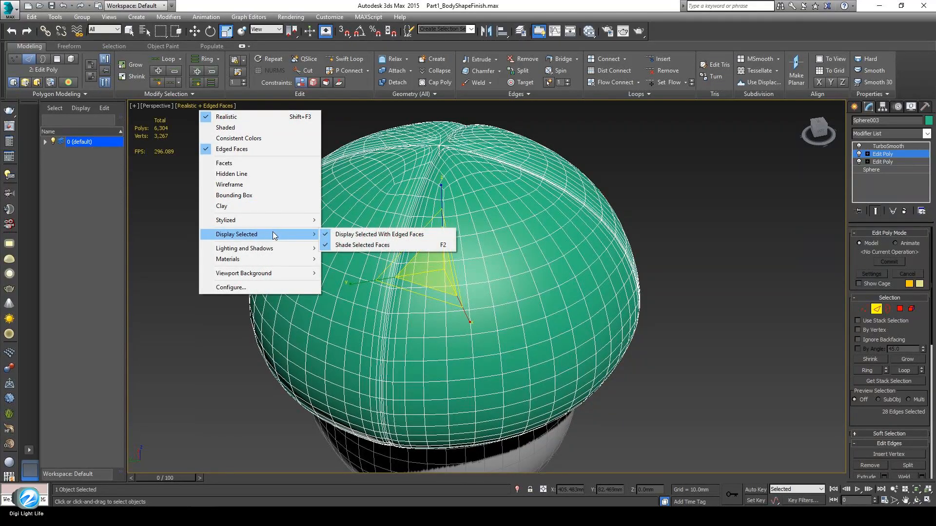
click(365, 238)
Zoom onto the top pole with Edged Faces on to inspect where the four grooves converge
middle_drag(560, 351, 511, 346)
key(F4)
scroll(558, 324, down, 4)
scroll(514, 345, up, 2)
alt+middle_drag(512, 297, 471, 318)
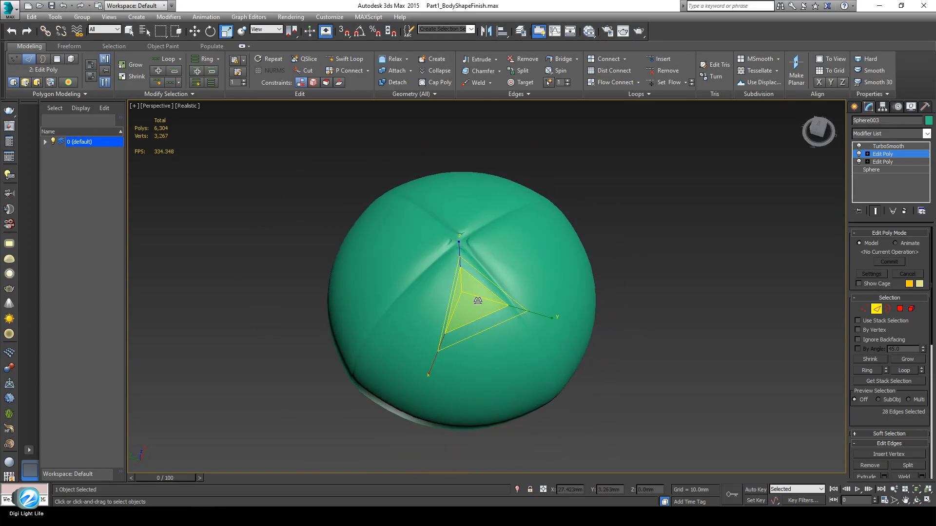
scroll(463, 253, up, 4)
alt+middle_drag(460, 251, 442, 281)
scroll(442, 280, up, 2)
alt+middle_drag(429, 321, 433, 279)
scroll(433, 278, up, 3)
middle_drag(421, 234, 460, 342)
scroll(445, 287, up, 2)
scroll(448, 279, up, 2)
middle_drag(452, 282, 427, 346)
middle_drag(488, 229, 477, 303)
key(F4)
scroll(487, 278, up, 2)
scroll(473, 276, down, 3)
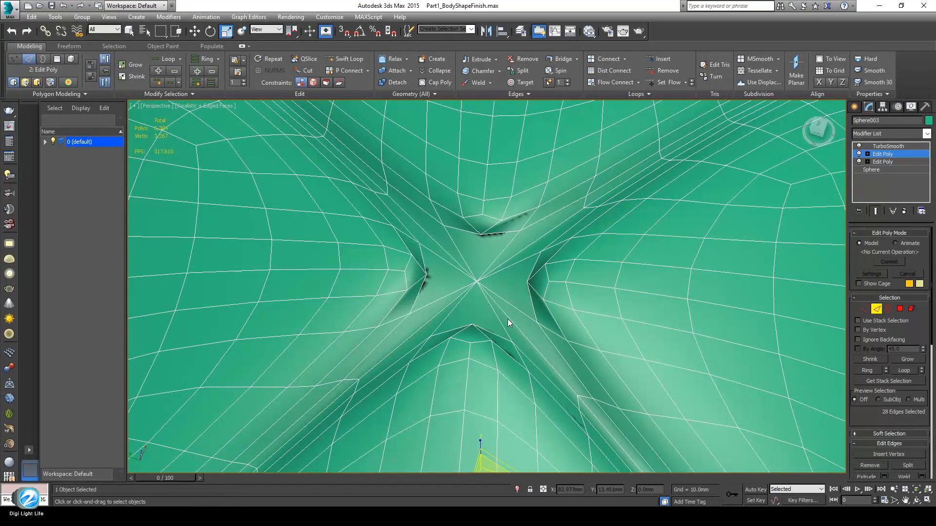
click(876, 211)
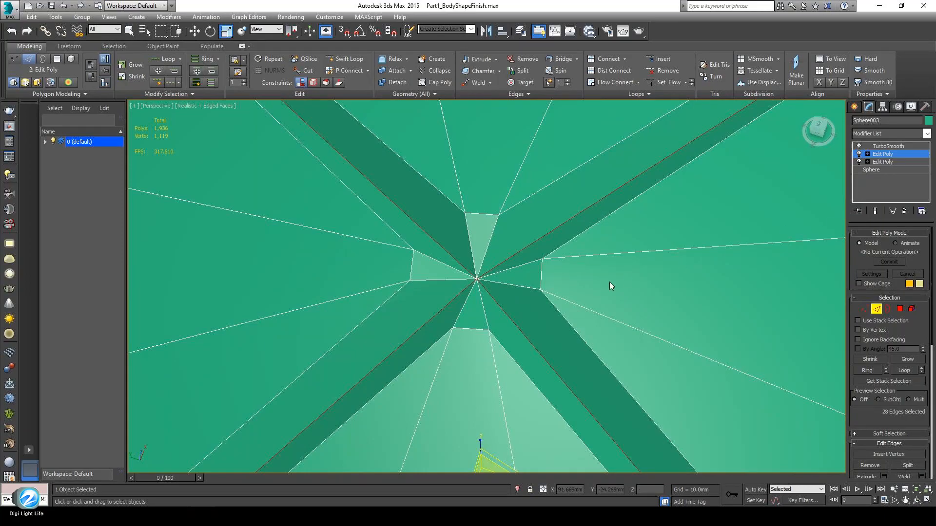
middle_drag(477, 318, 455, 304)
scroll(455, 304, down, 2)
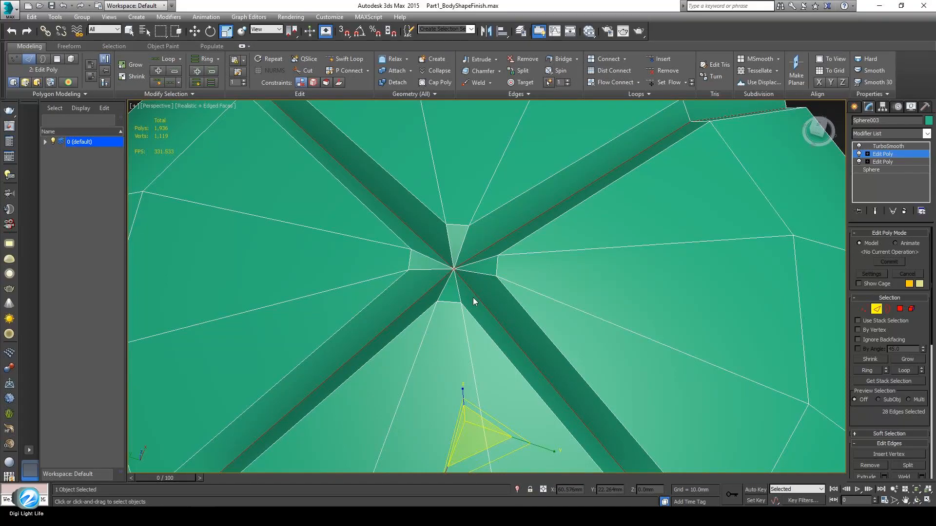
alt+middle_drag(473, 297, 472, 272)
scroll(472, 272, up, 2)
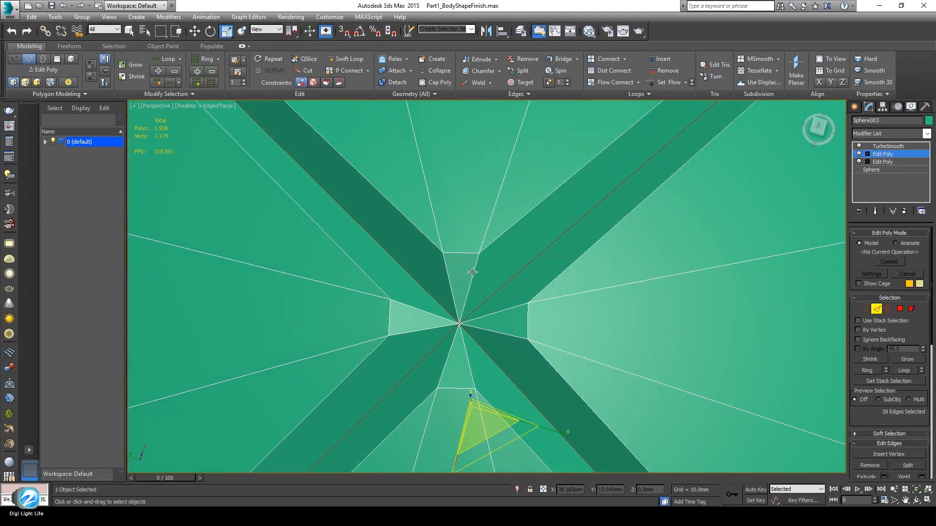
middle_drag(451, 309, 470, 258)
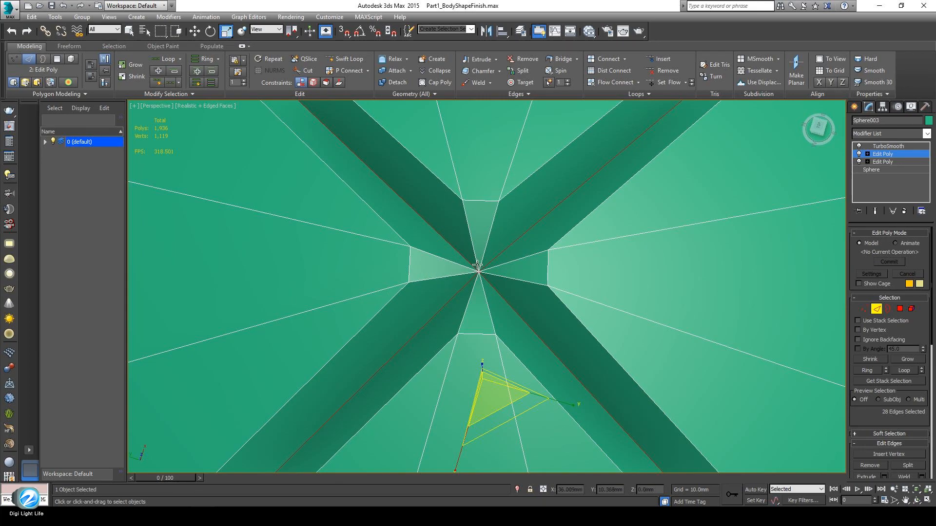
alt+middle_drag(469, 352, 464, 407)
Start the Cut tool and enable snapping limited to Vertex, clearing the Pivot and Midpoint snaps
right_click(556, 319)
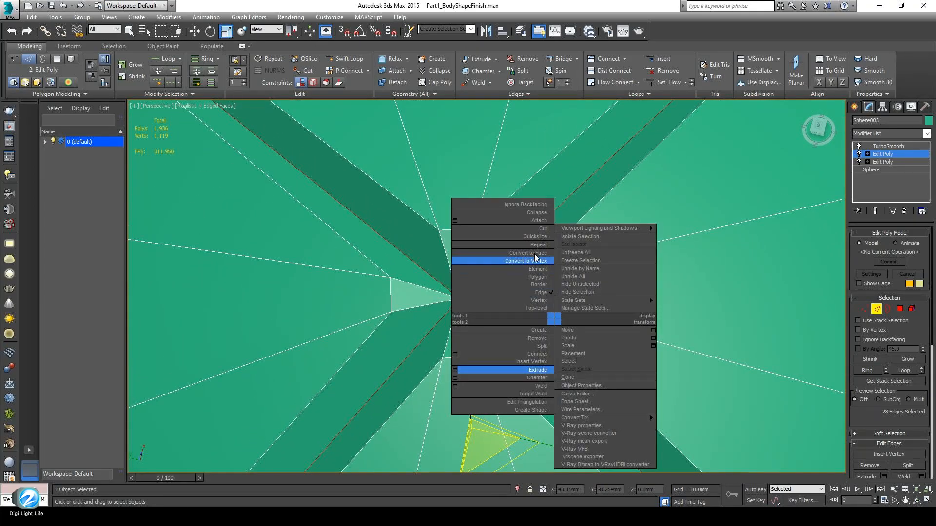
click(537, 230)
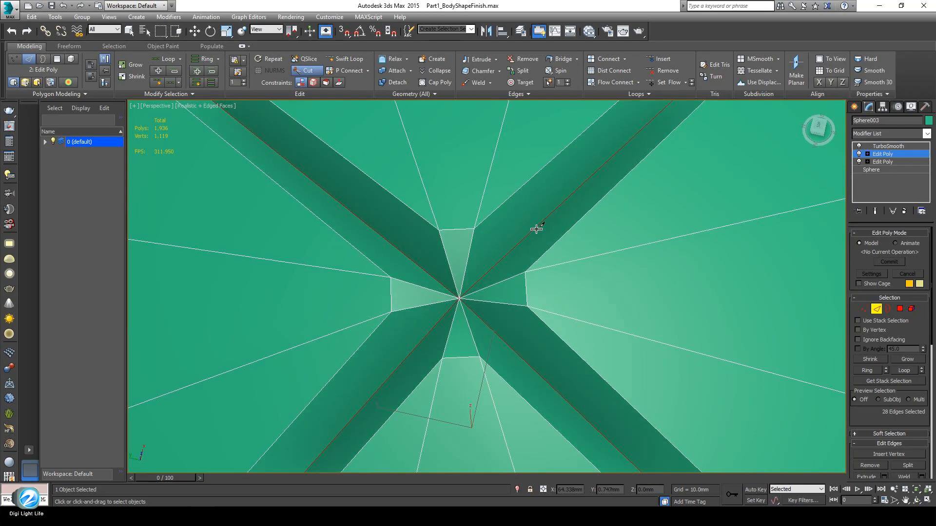
click(344, 31)
right_click(345, 32)
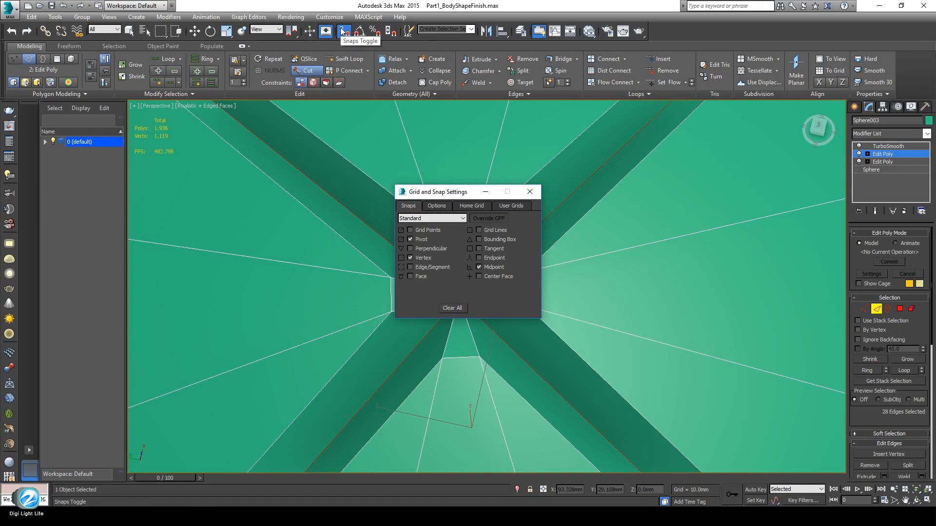
click(415, 238)
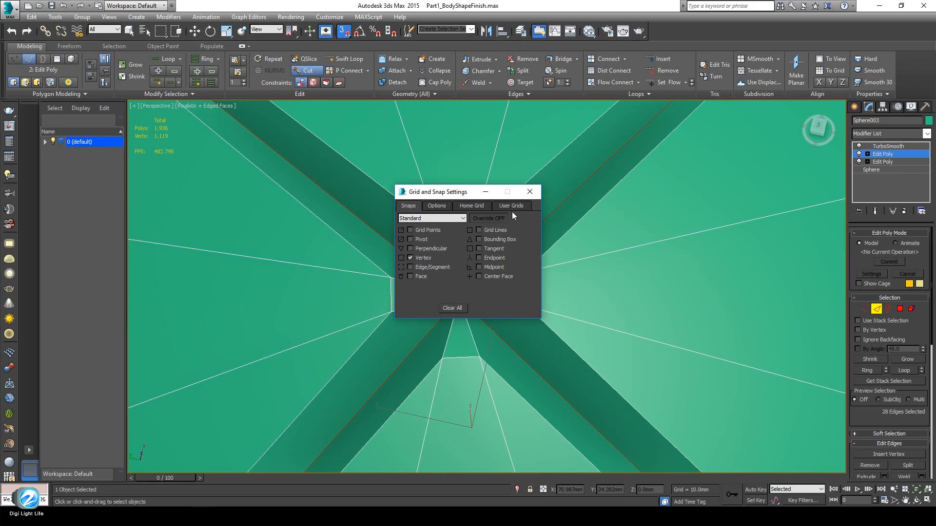
click(530, 191)
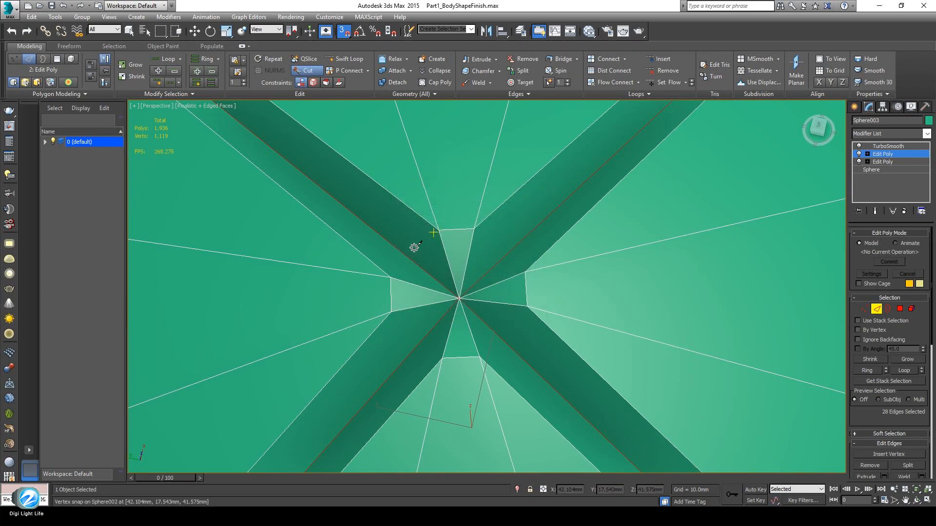
Cut four vertex-snapped edges between groove corners around the top pole, forming a diamond
click(390, 278)
click(439, 229)
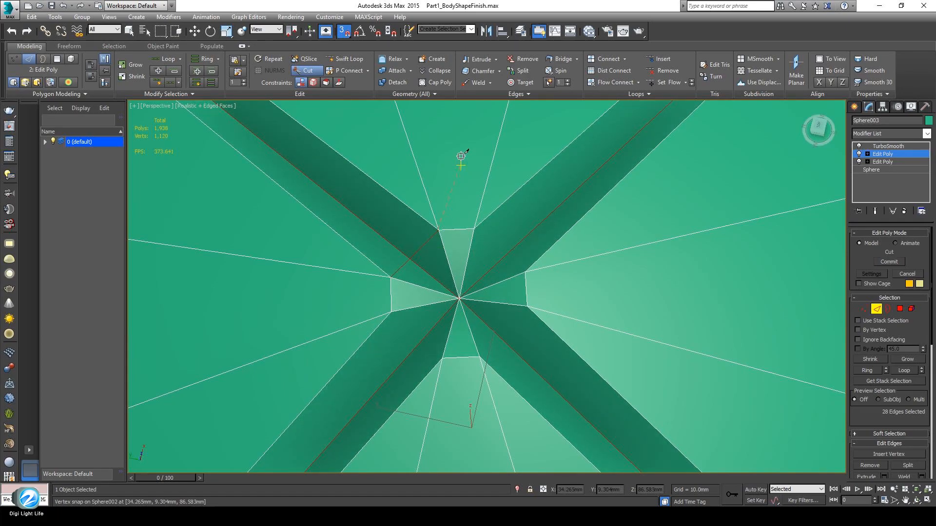
click(473, 229)
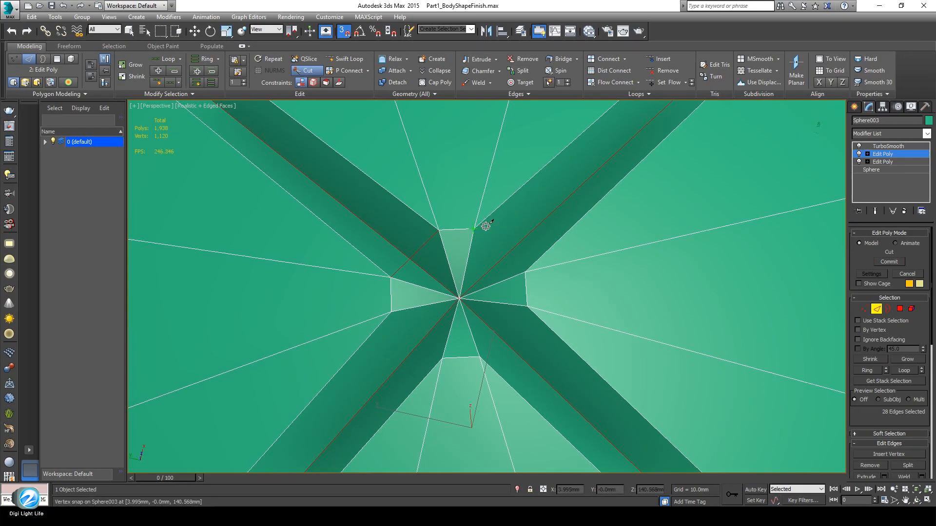
click(525, 272)
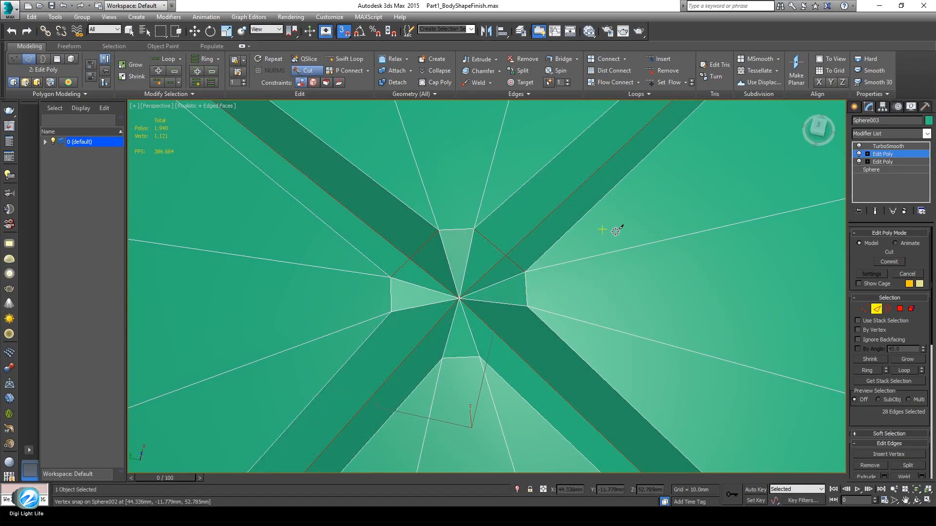
click(527, 308)
click(480, 357)
right_click(495, 324)
click(391, 312)
click(440, 360)
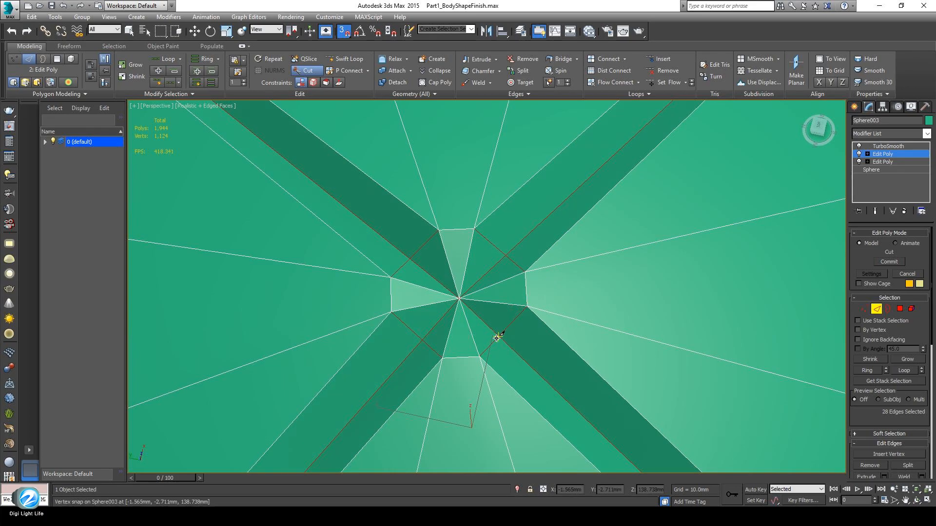
right_click(596, 282)
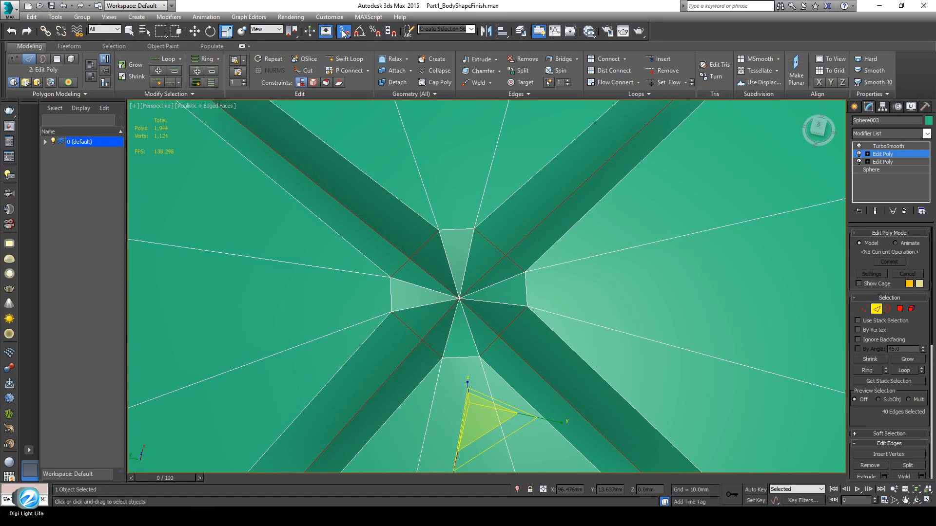
Show the smoothed end result, exit Edge mode, and hide edged faces to view the 6,512-polygon cap
middle_drag(454, 337, 449, 300)
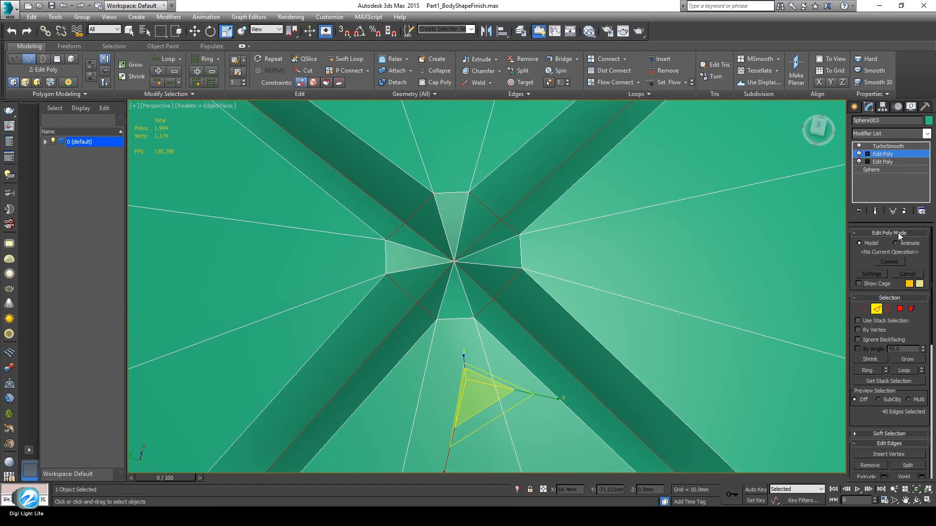
click(876, 211)
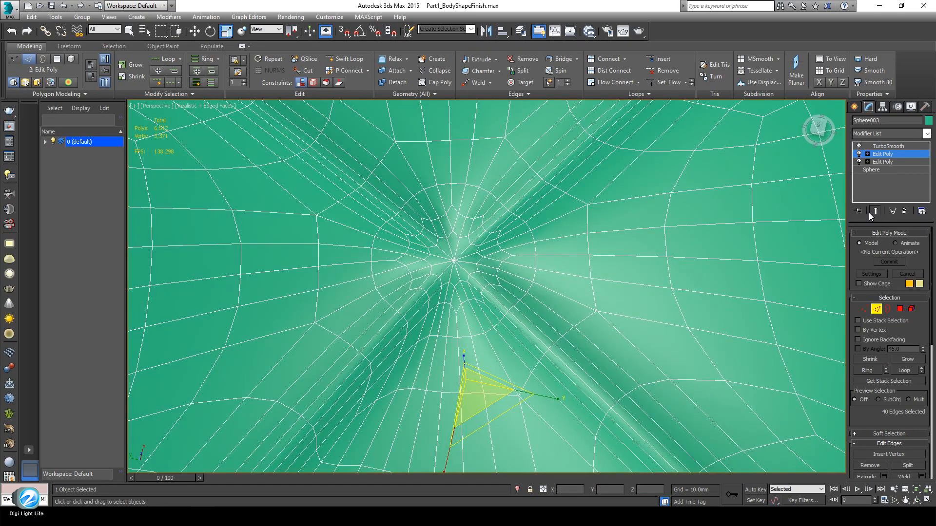
middle_drag(527, 321, 508, 349)
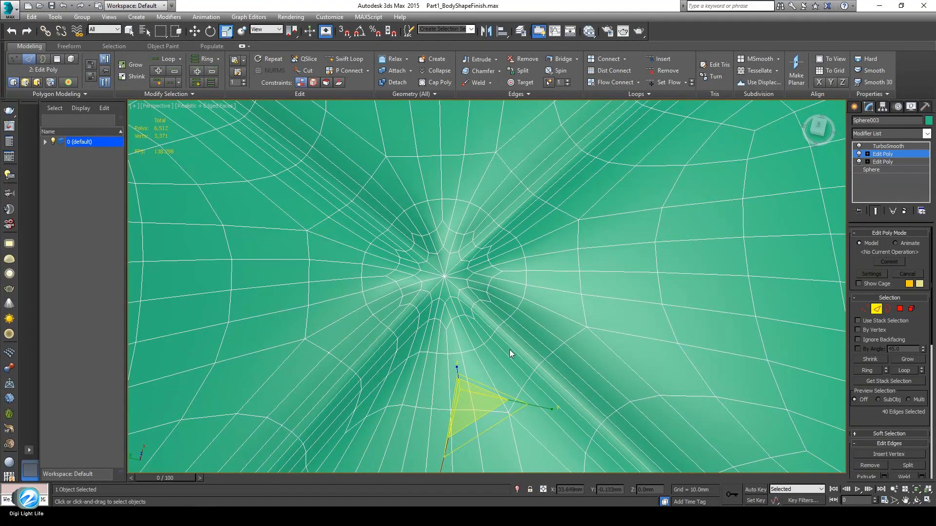
click(876, 310)
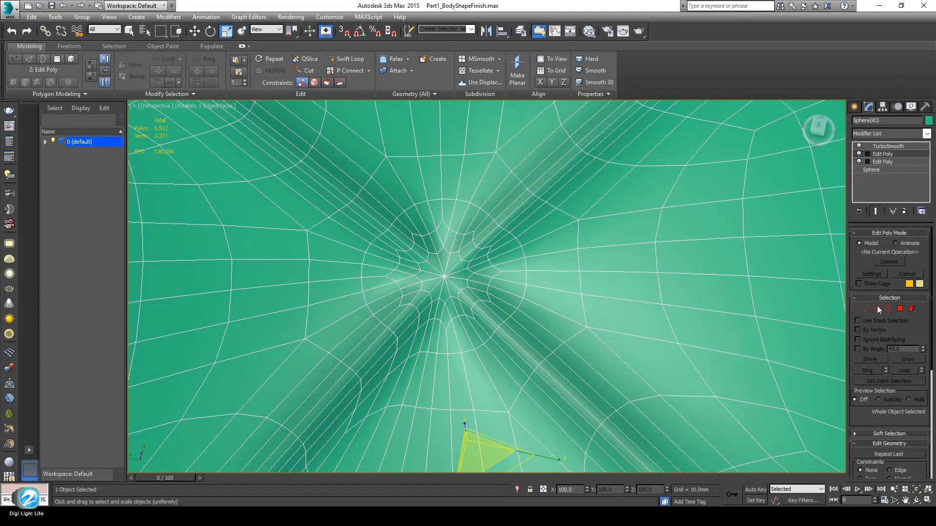
key(F4)
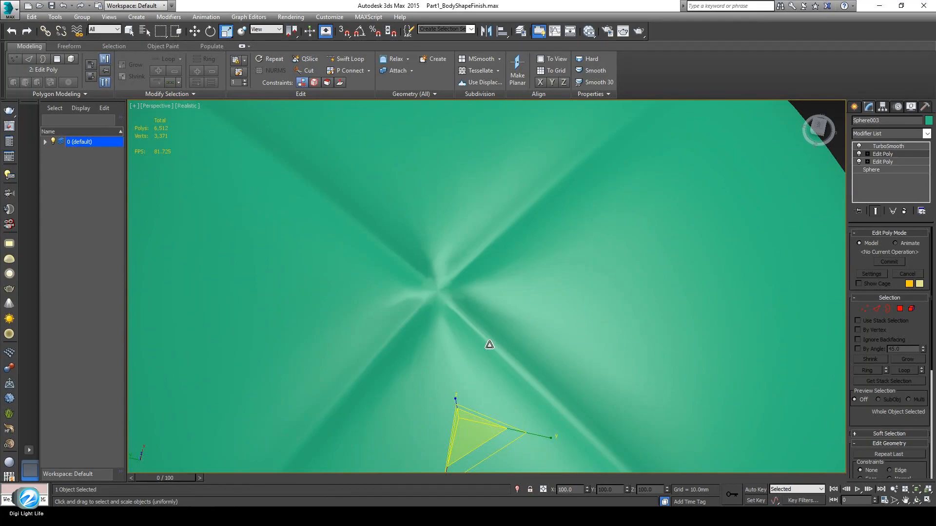
scroll(490, 344, down, 5)
alt+middle_drag(495, 361, 502, 272)
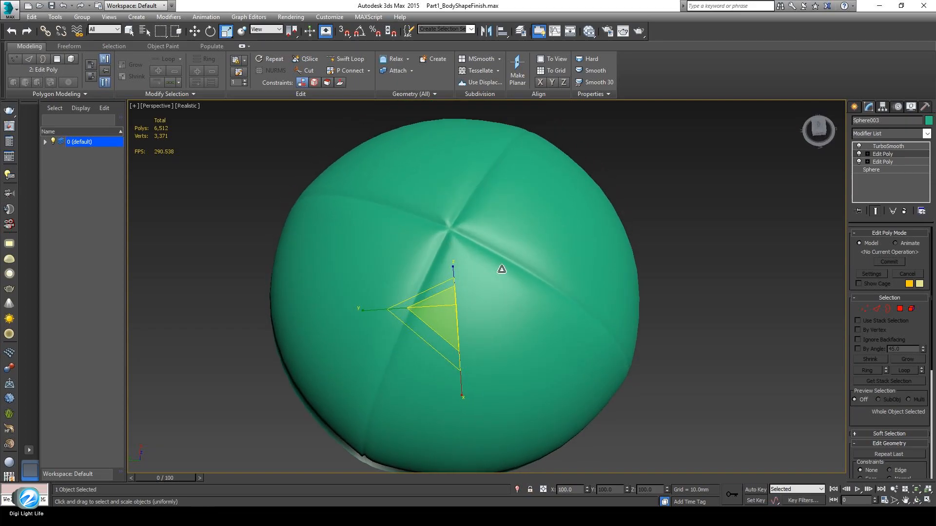
Toggle both Edit Poly modifiers off and back on to compare the cap shapes, leaving both enabled
click(859, 154)
alt+middle_drag(560, 273, 538, 171)
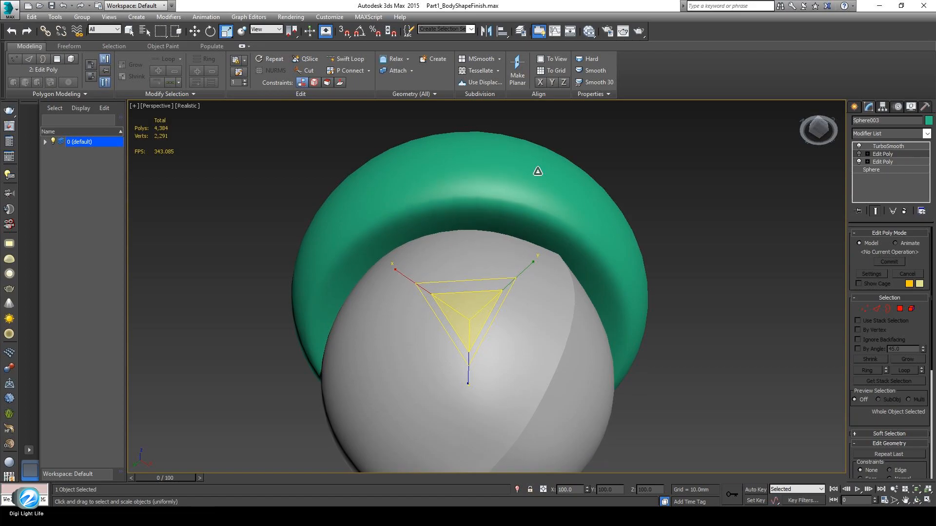
click(859, 161)
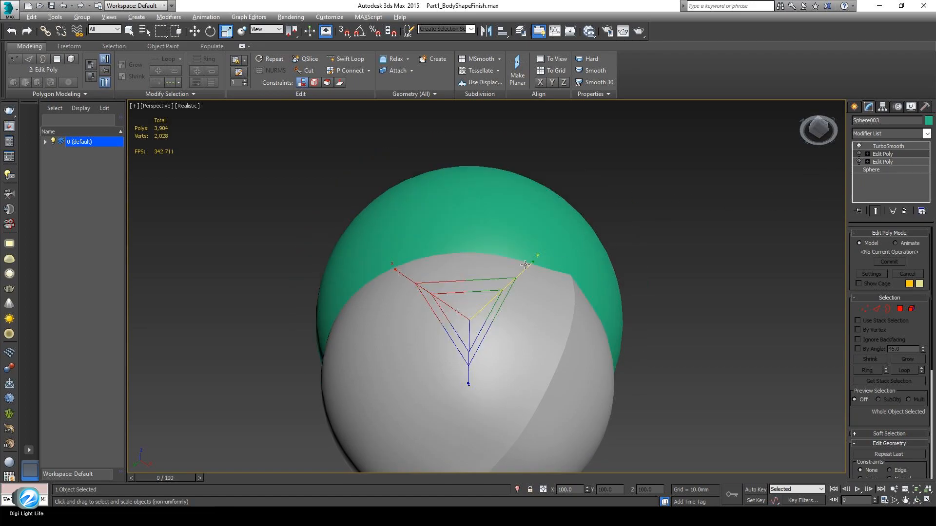
alt+middle_drag(529, 262, 531, 312)
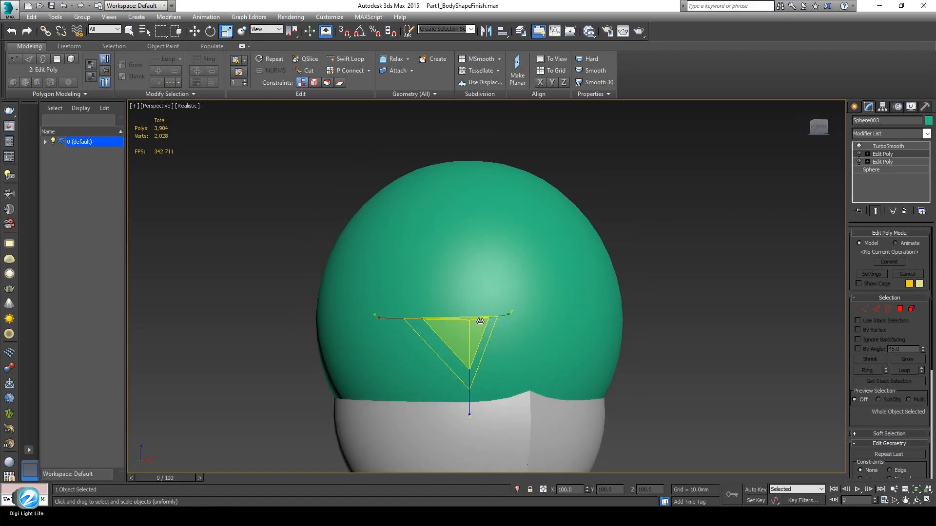
click(859, 161)
click(859, 154)
alt+middle_drag(508, 347, 441, 326)
scroll(504, 345, down, 5)
scroll(503, 352, up, 3)
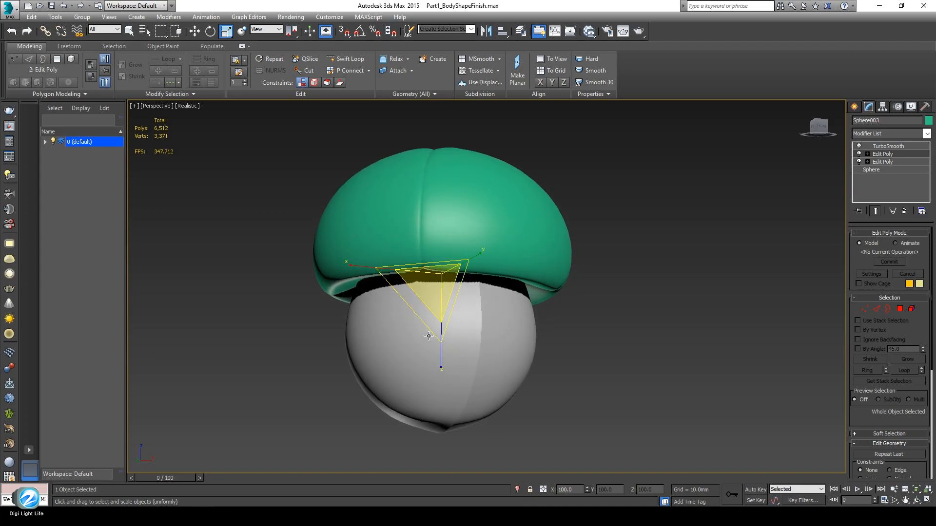
middle_drag(430, 336, 523, 370)
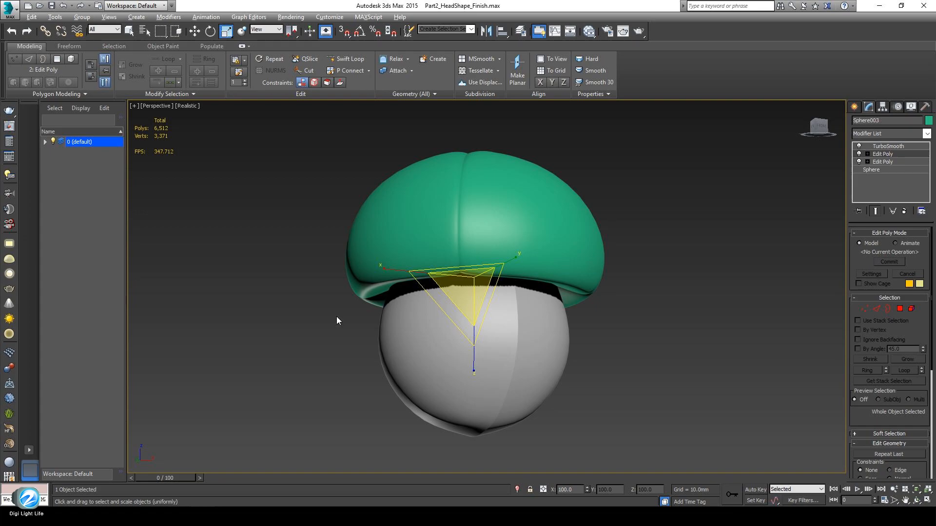
Scale the green cap slightly wider over the grey body and check it from above
middle_drag(336, 320, 351, 330)
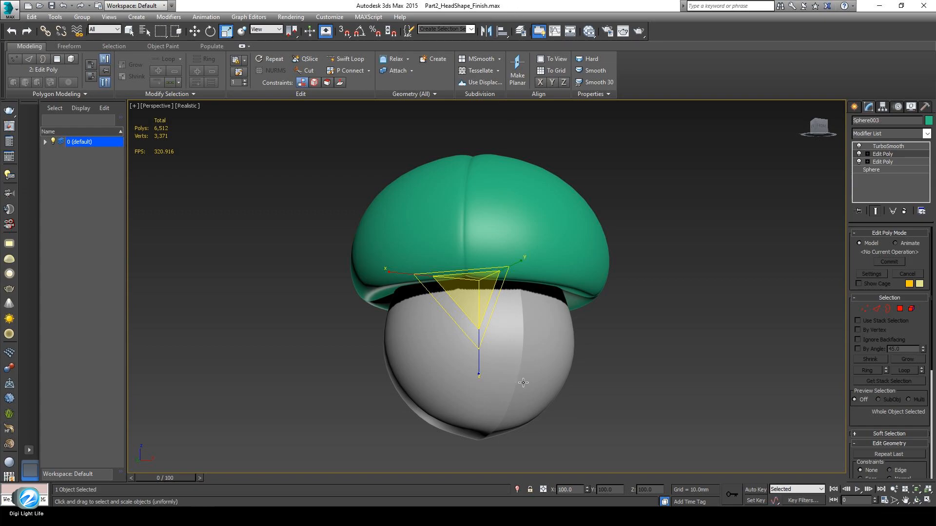
drag(520, 372, 524, 374)
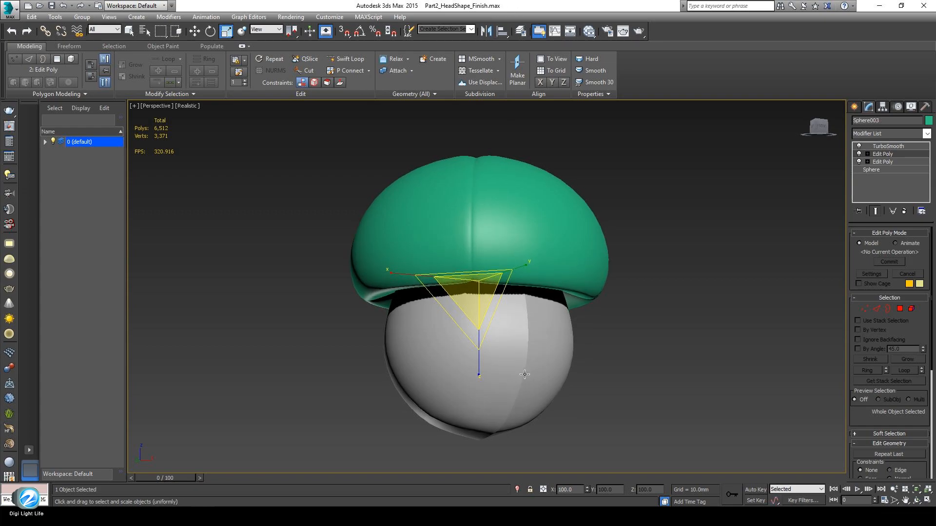
alt+middle_drag(475, 238, 500, 330)
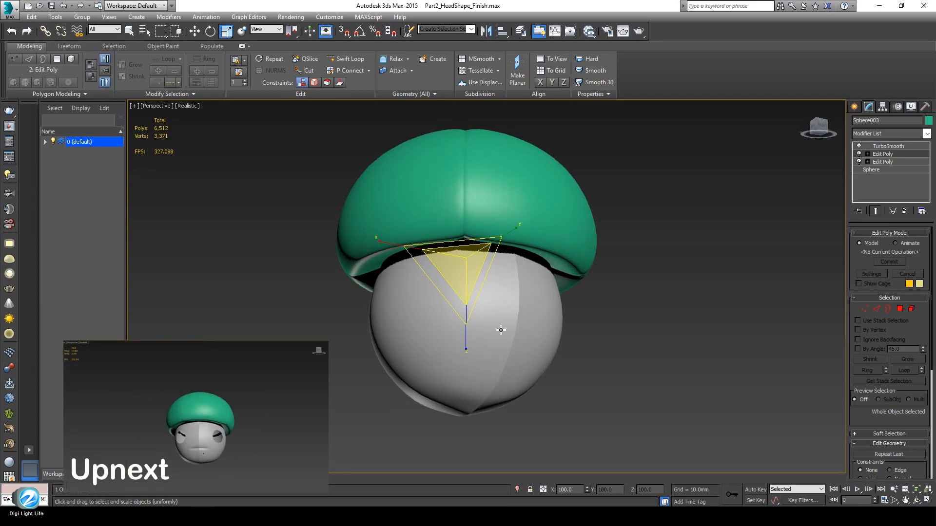
alt+middle_drag(501, 329, 503, 354)
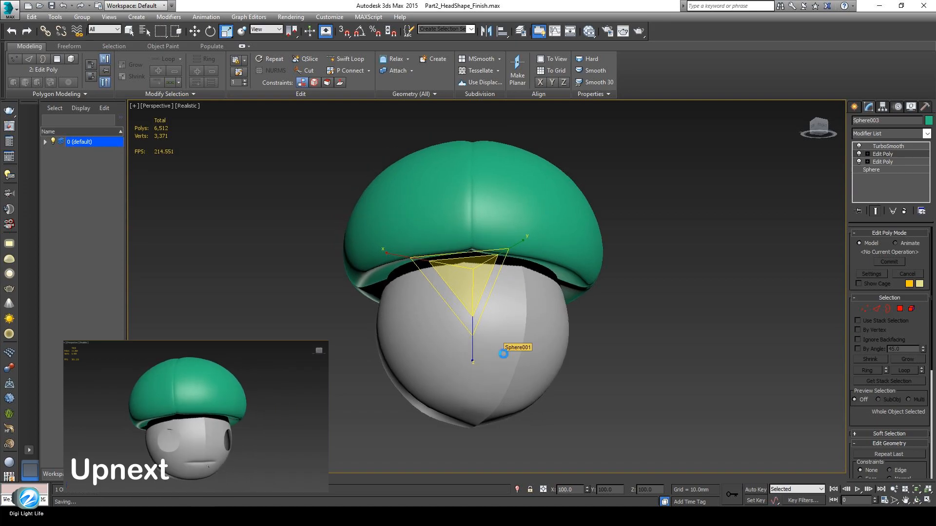